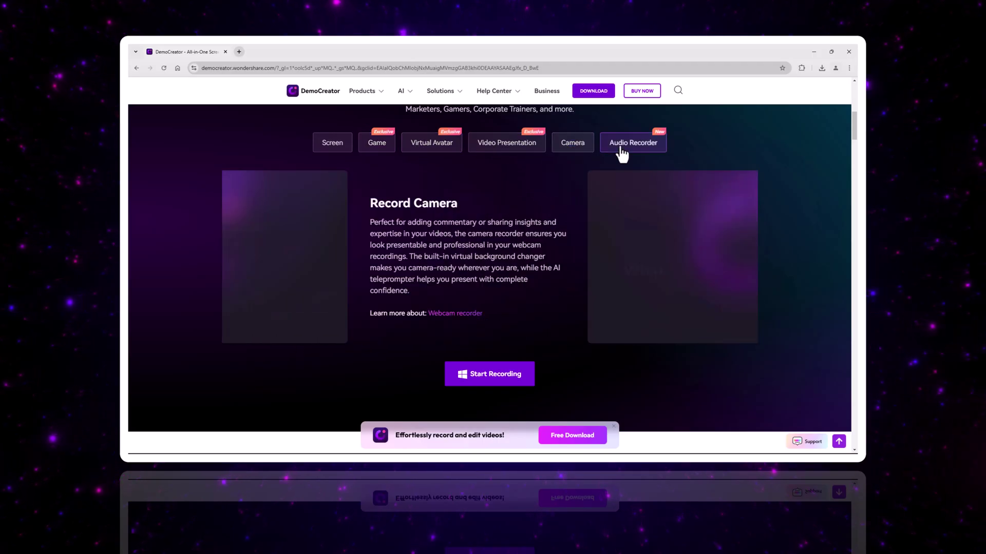
Preview the audio recorder, Effects and Audio demos on the DemoCreator product page.
{"action": "left_click", "coordinate": [622, 152]}
{"action": "scroll", "coordinate": [627, 193], "scroll_direction": "down", "scroll_amount": 2}
{"action": "scroll", "coordinate": [628, 202], "scroll_direction": "down", "scroll_amount": 2}
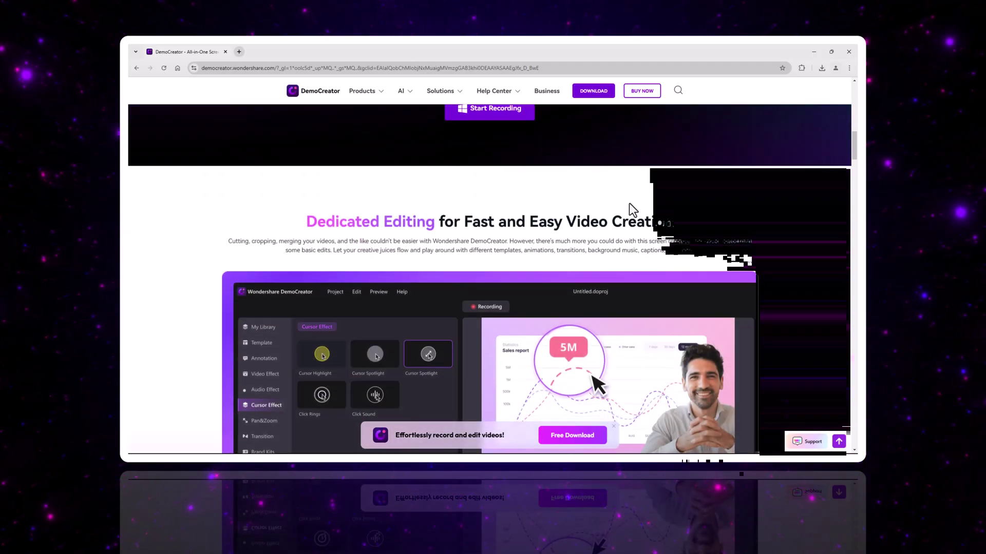
{"action": "scroll", "coordinate": [629, 202], "scroll_direction": "down", "scroll_amount": 2}
{"action": "scroll", "coordinate": [634, 183], "scroll_direction": "down", "scroll_amount": 1}
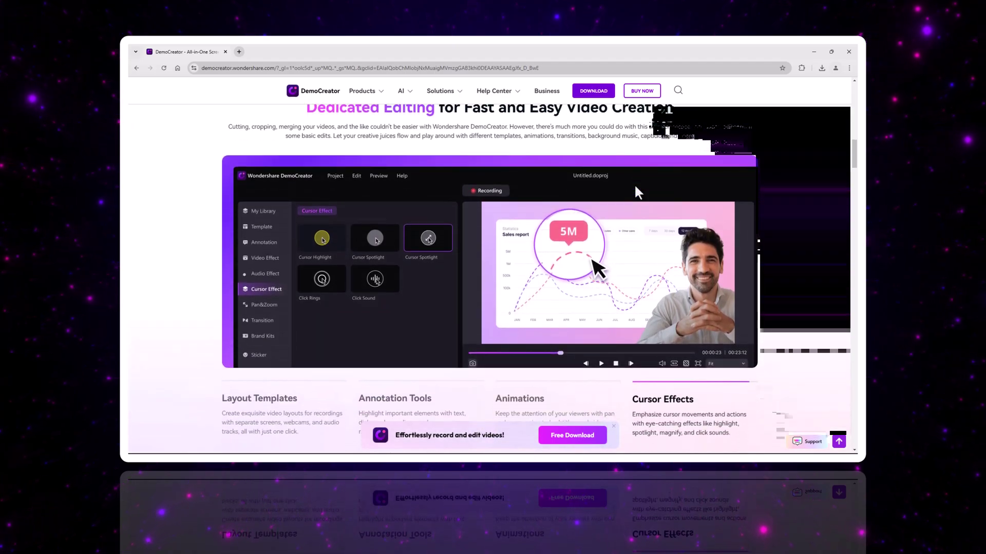
{"action": "scroll", "coordinate": [635, 185], "scroll_direction": "up", "scroll_amount": 1}
{"action": "scroll", "coordinate": [621, 191], "scroll_direction": "down", "scroll_amount": 4}
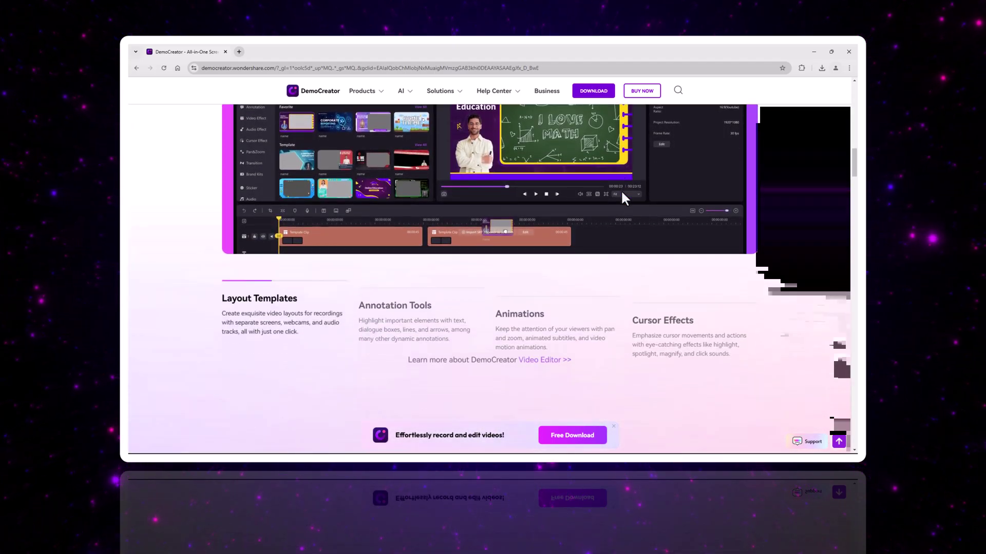
{"action": "scroll", "coordinate": [622, 194], "scroll_direction": "down", "scroll_amount": 3}
{"action": "scroll", "coordinate": [640, 201], "scroll_direction": "down", "scroll_amount": 3}
{"action": "scroll", "coordinate": [678, 202], "scroll_direction": "down", "scroll_amount": 2}
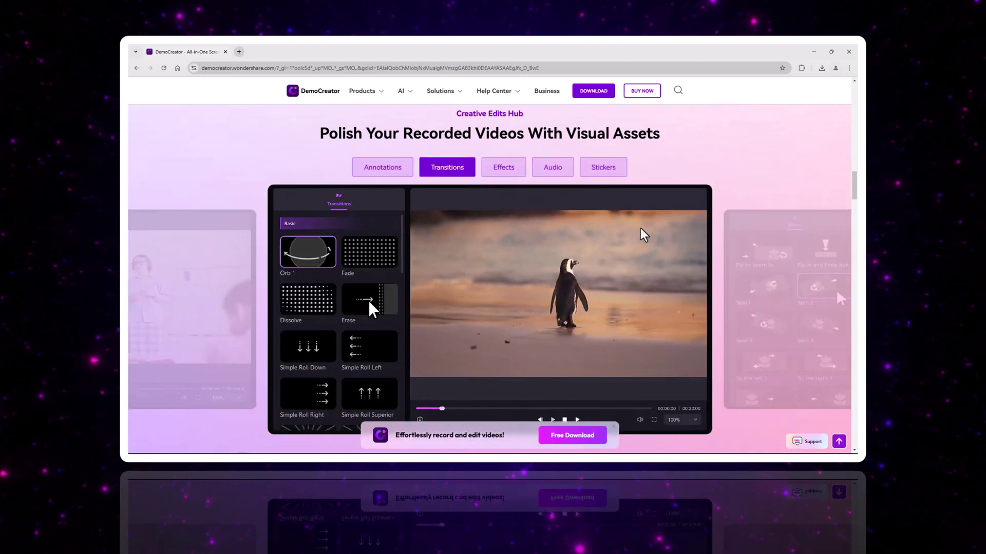
{"action": "left_click", "coordinate": [518, 179]}
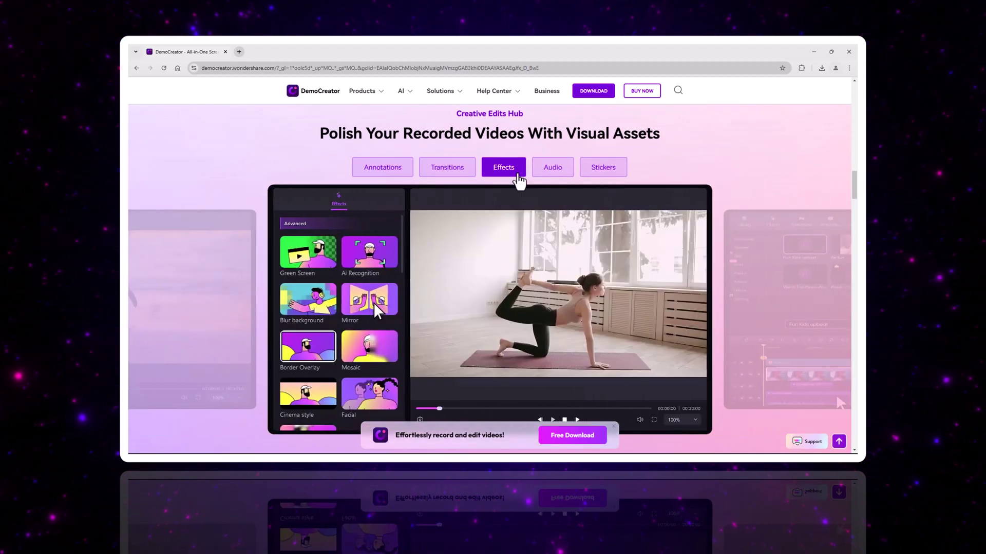
{"action": "left_click", "coordinate": [553, 176]}
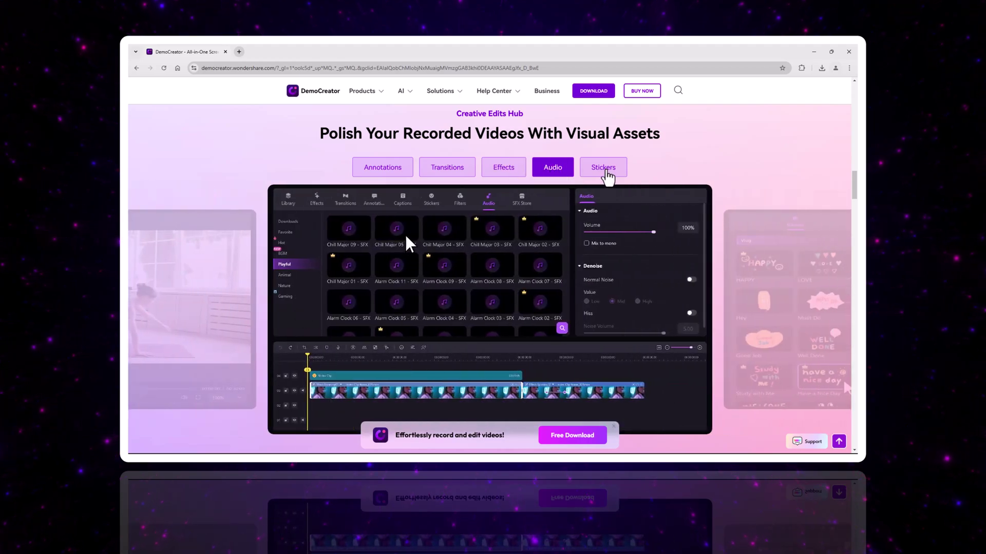
Show the Stickers demo, then look over the AI features dropdown on the homepage.
{"action": "left_click", "coordinate": [608, 176]}
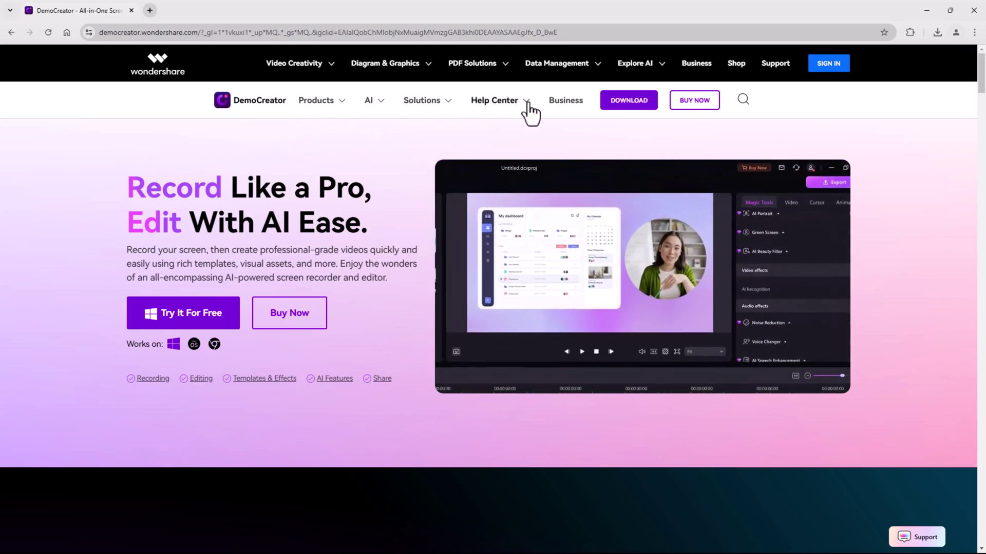
{"action": "left_click", "coordinate": [385, 115]}
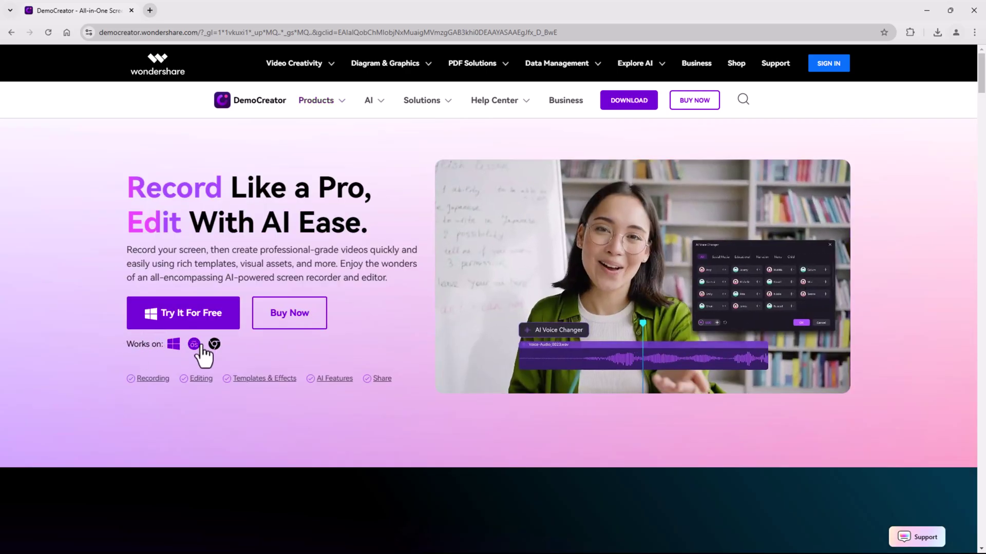
Switch the download offer to macOS, then check Preferences and the recorded-files and projects lists.
{"action": "left_click", "coordinate": [195, 346]}
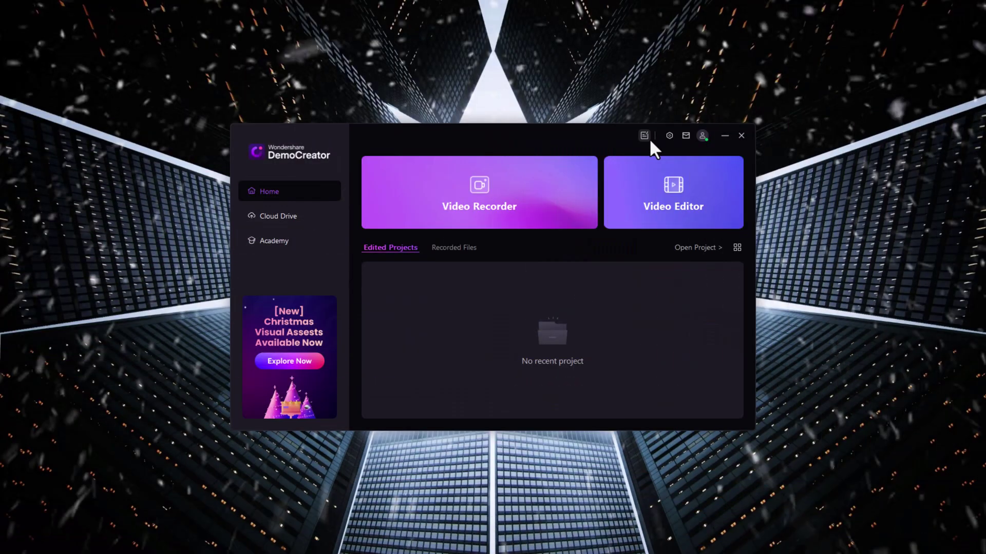
{"action": "left_click", "coordinate": [668, 136]}
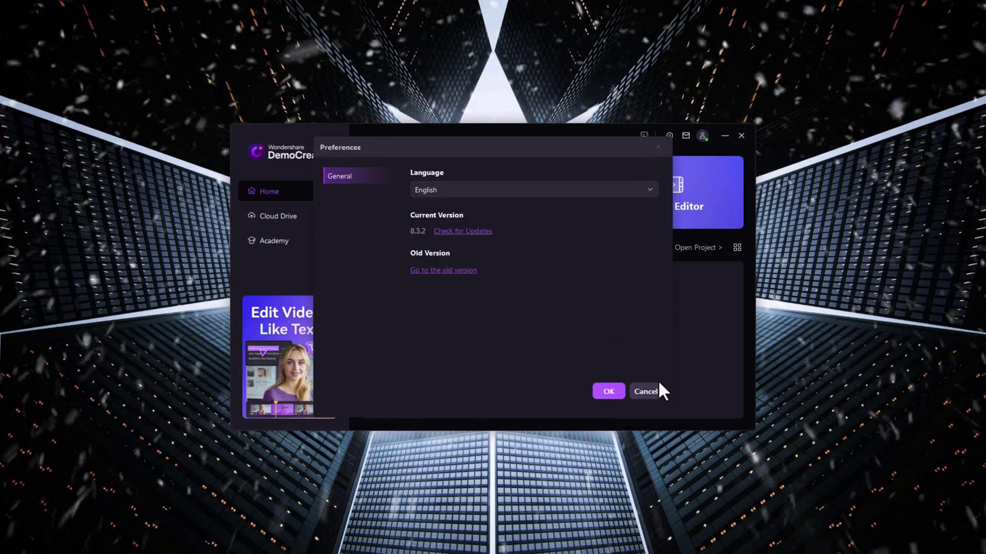
{"action": "left_click", "coordinate": [738, 247]}
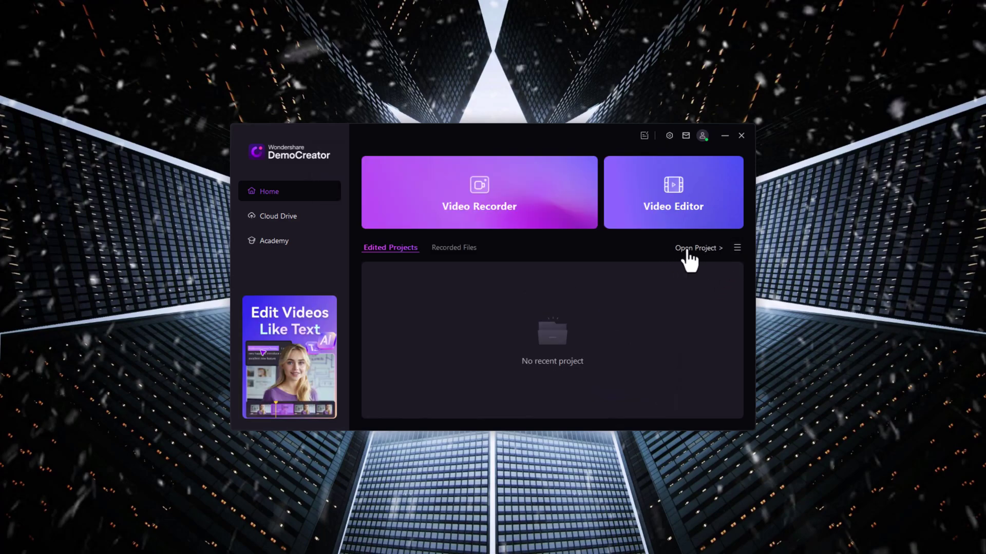
{"action": "left_click", "coordinate": [462, 247]}
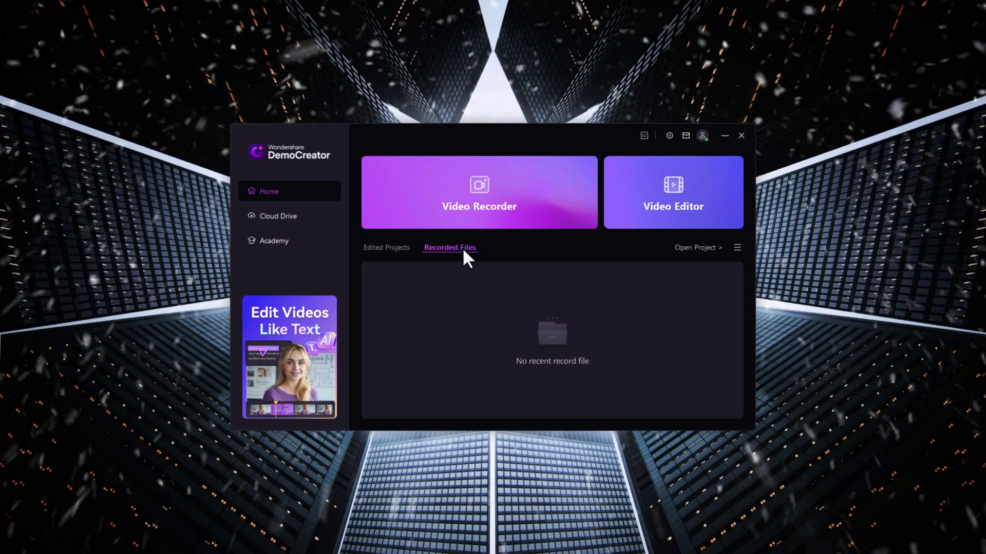
{"action": "left_click", "coordinate": [393, 248]}
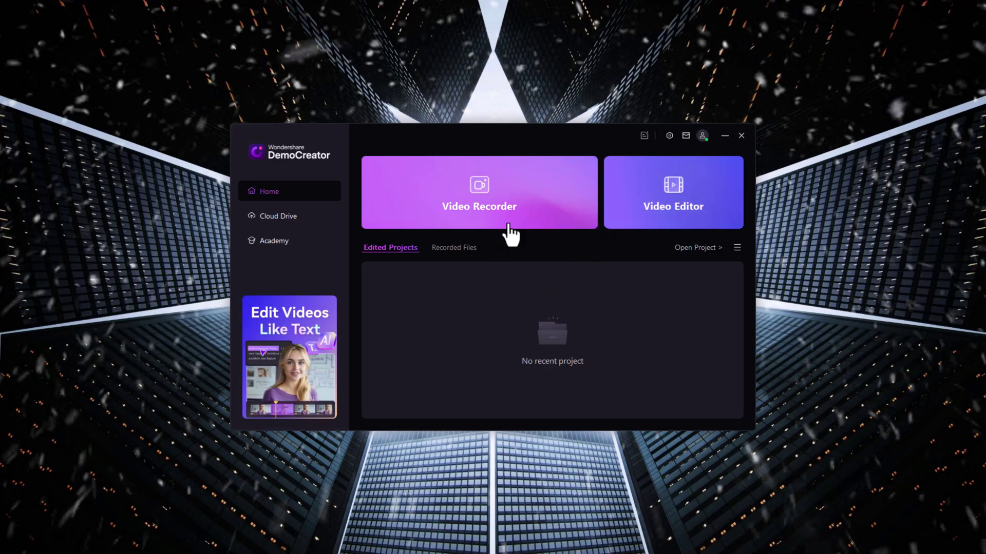
Start a Screen & Camera recording and bring up the recording mode and capture area options.
{"action": "left_click", "coordinate": [509, 218]}
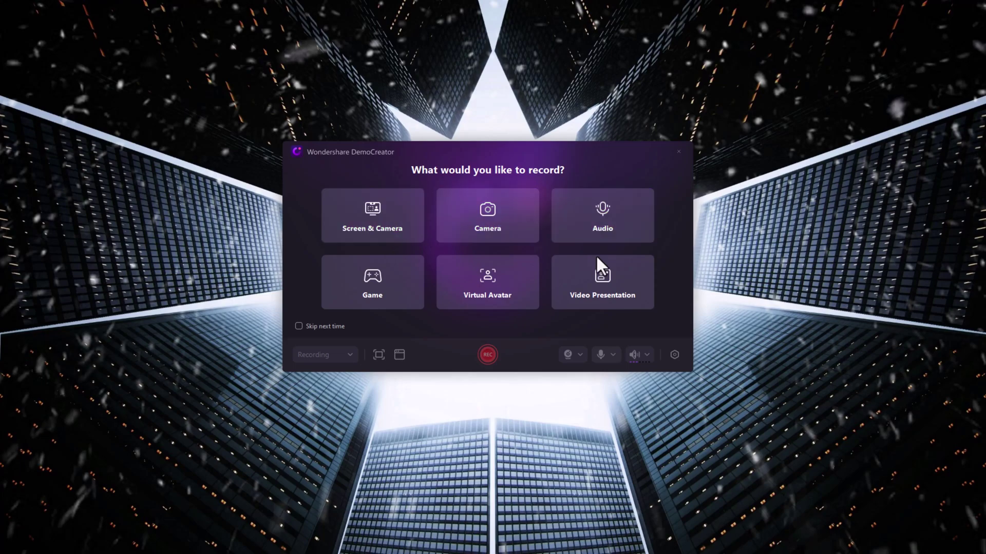
{"action": "left_click", "coordinate": [389, 220]}
{"action": "left_click", "coordinate": [301, 490]}
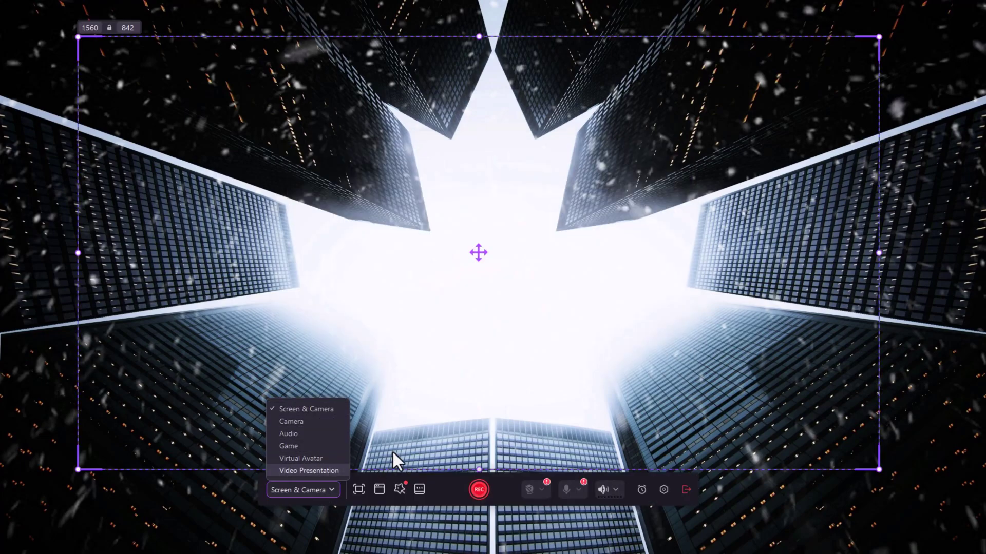
{"action": "left_click", "coordinate": [358, 490]}
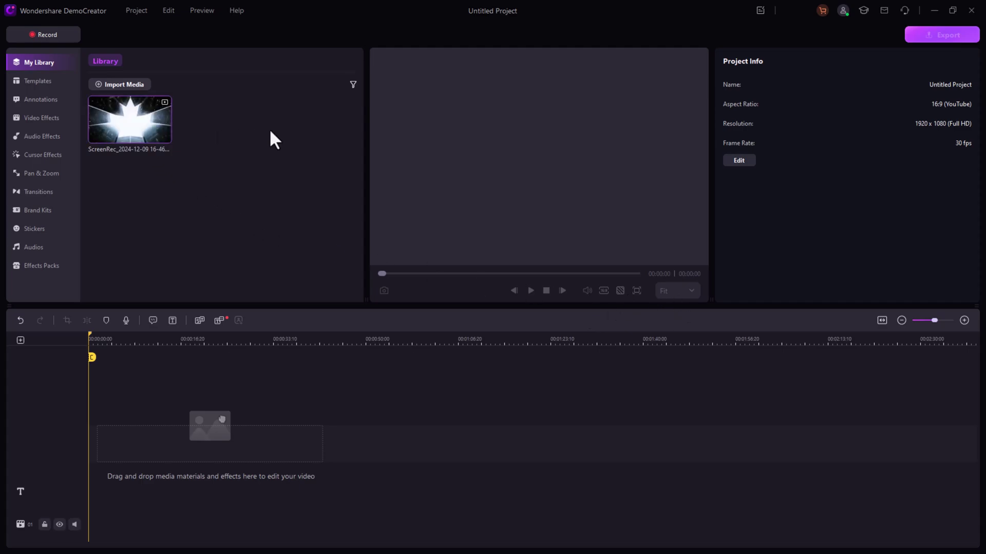
{"action": "left_click", "coordinate": [47, 117]}
{"action": "left_click", "coordinate": [45, 136]}
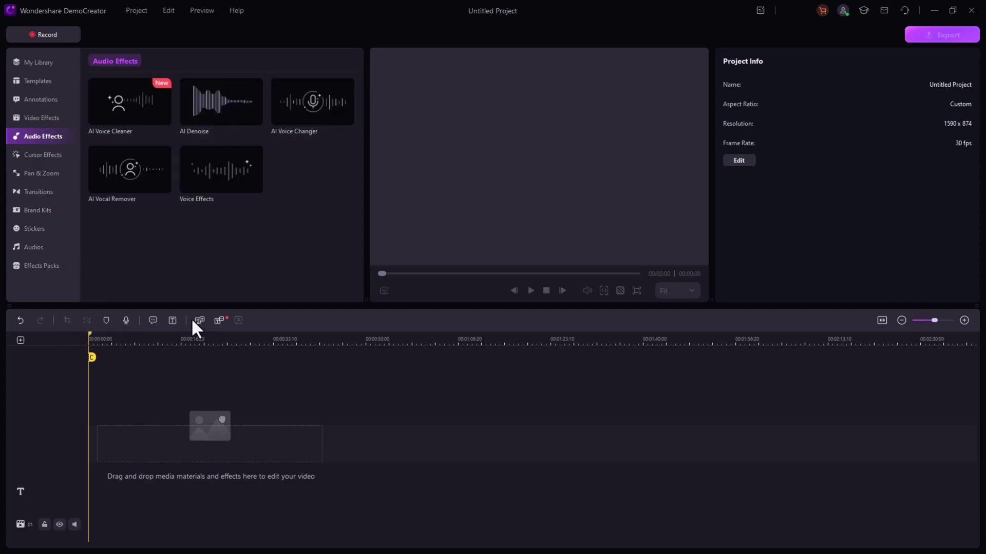
{"action": "left_click", "coordinate": [18, 154]}
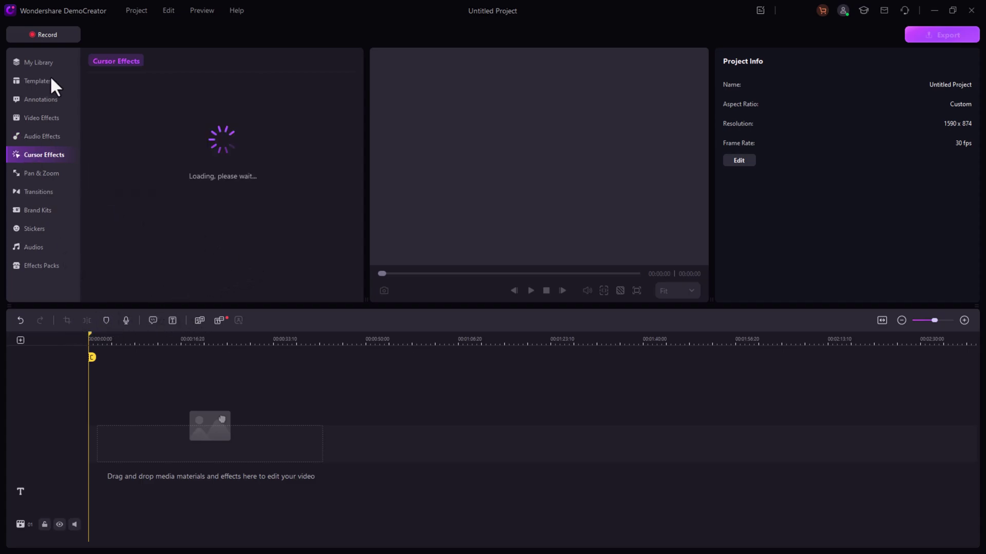
{"action": "left_click", "coordinate": [24, 66]}
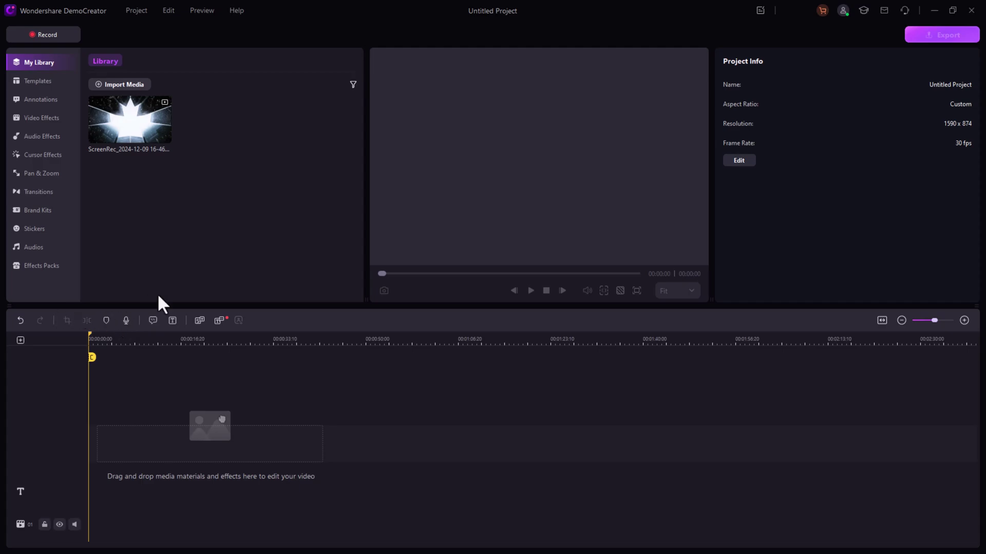
{"action": "left_click", "coordinate": [41, 174]}
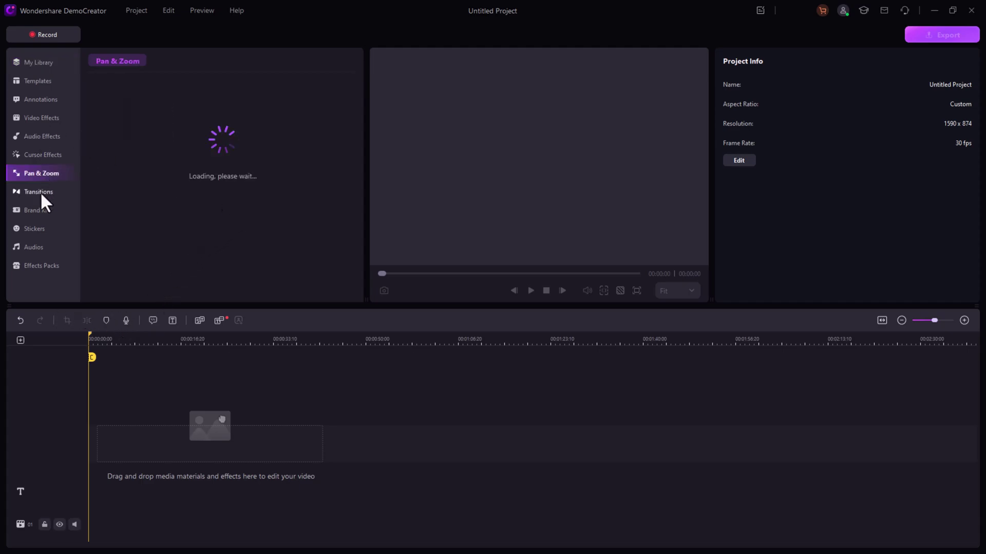
{"action": "left_click", "coordinate": [40, 192]}
{"action": "left_click", "coordinate": [40, 210]}
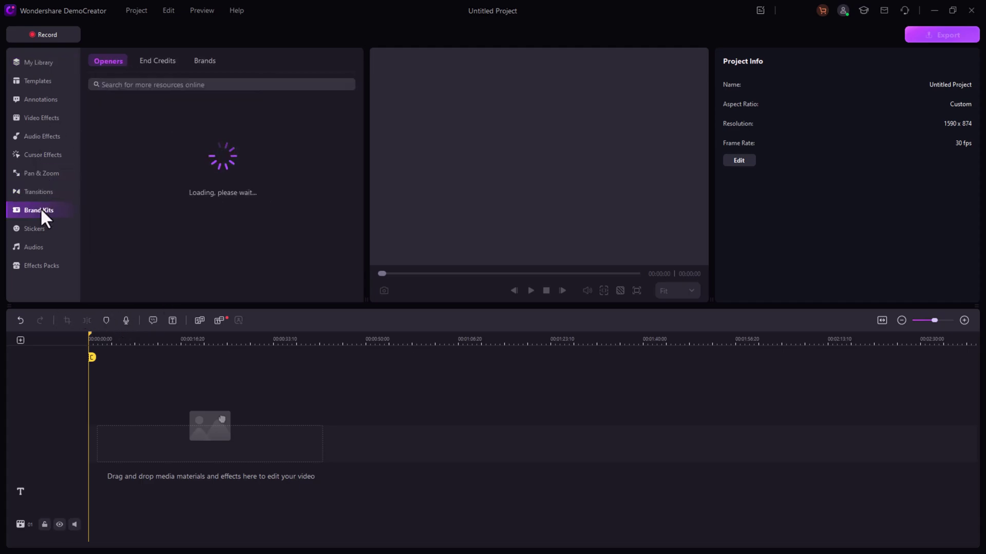
{"action": "left_click", "coordinate": [40, 228]}
{"action": "left_click", "coordinate": [39, 87]}
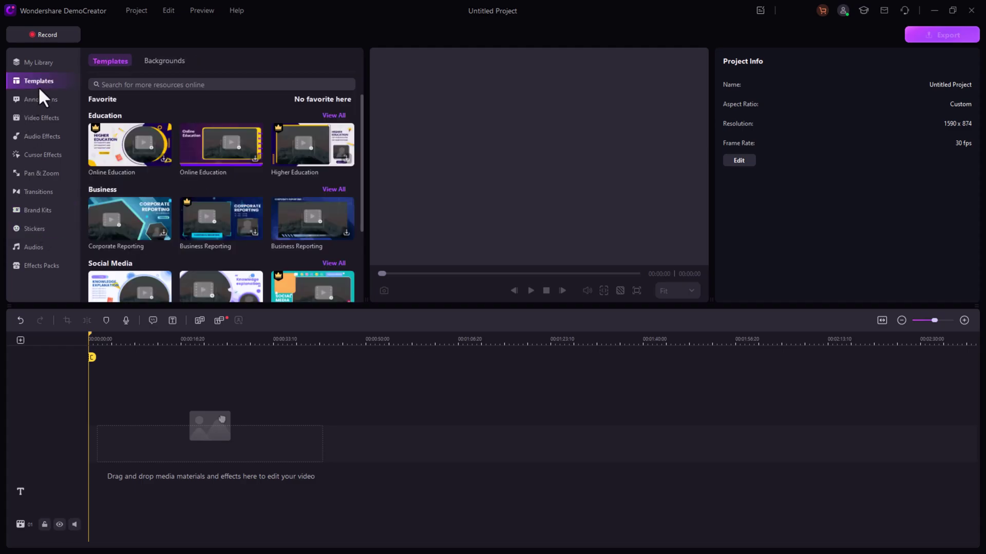
{"action": "left_click", "coordinate": [44, 65]}
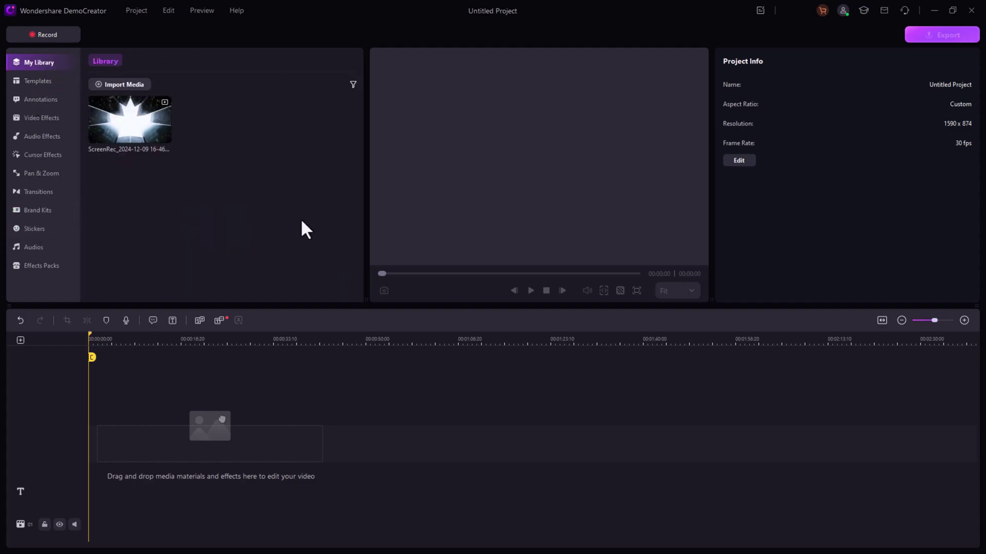
Place the recorded clip on the timeline and move it up to track 04.
{"action": "left_click_drag", "start_coordinate": [146, 127], "coordinate": [116, 450]}
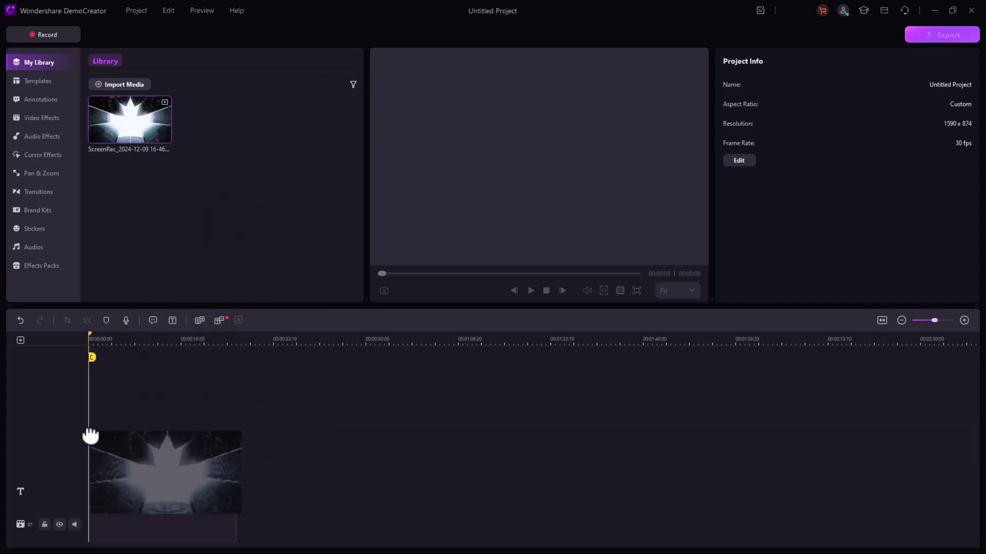
{"action": "mouse_move", "coordinate": [131, 520]}
{"action": "left_mouse_down"}
{"action": "mouse_move", "coordinate": [128, 441]}
{"action": "mouse_move", "coordinate": [114, 419]}
{"action": "left_mouse_up"}
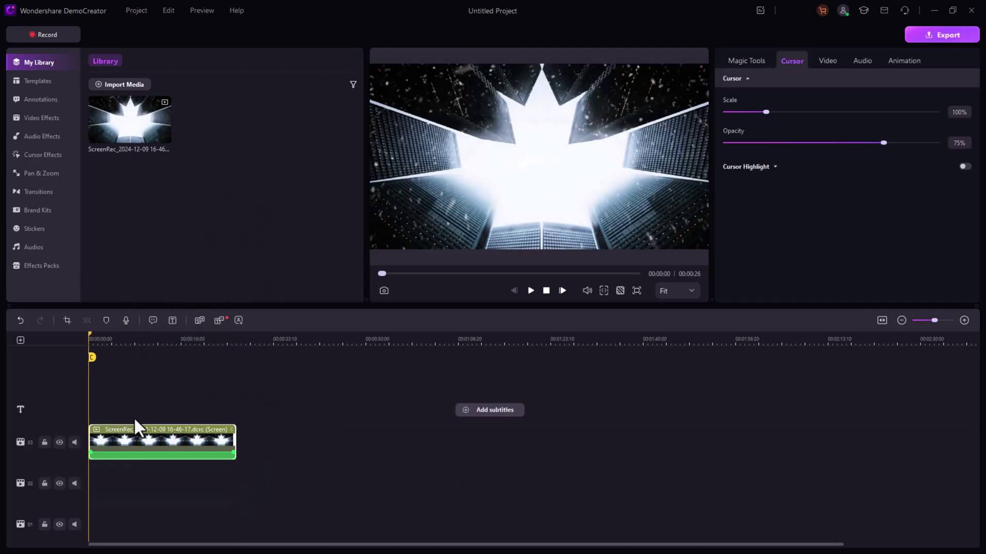
{"action": "left_click", "coordinate": [176, 467]}
{"action": "left_click", "coordinate": [177, 431]}
{"action": "mouse_move", "coordinate": [177, 431]}
{"action": "left_mouse_down"}
{"action": "mouse_move", "coordinate": [204, 396]}
{"action": "mouse_move", "coordinate": [178, 398]}
{"action": "left_mouse_up"}
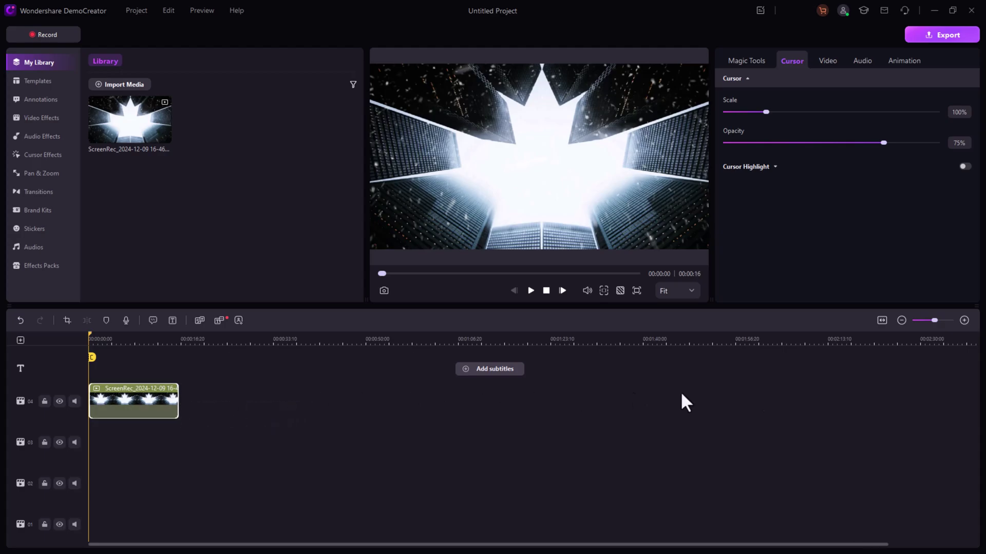
Split the clip at about six seconds and shift the second part to the right.
{"action": "left_click", "coordinate": [964, 321]}
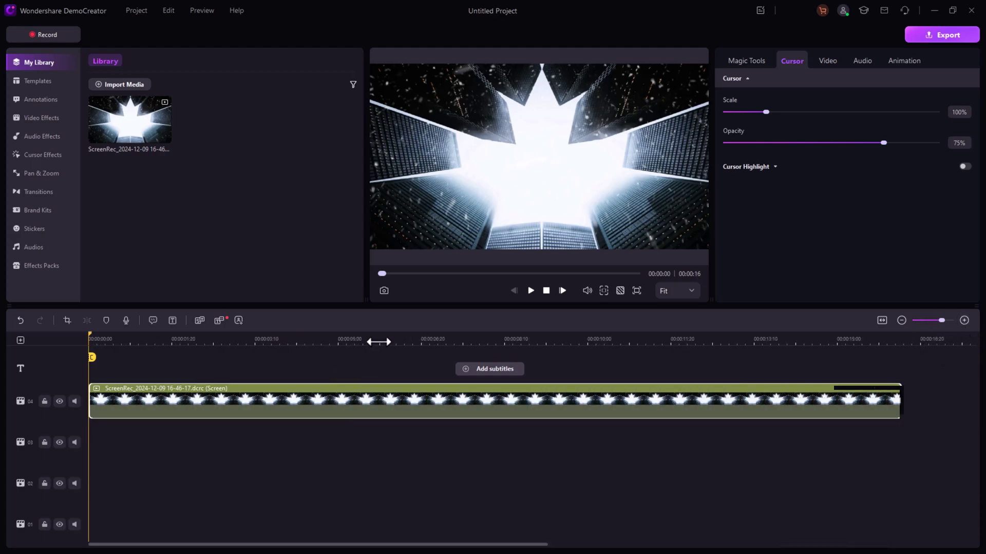
{"action": "left_click", "coordinate": [379, 340]}
{"action": "left_click_drag", "start_coordinate": [383, 366], "coordinate": [403, 368]}
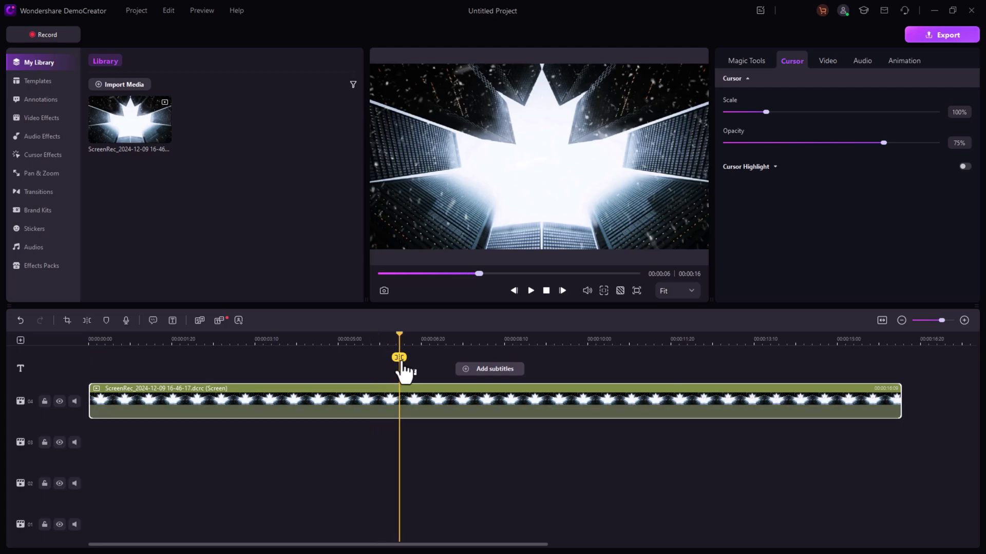
{"action": "left_click", "coordinate": [399, 357]}
{"action": "mouse_move", "coordinate": [433, 406]}
{"action": "left_mouse_down"}
{"action": "mouse_move", "coordinate": [456, 407]}
{"action": "mouse_move", "coordinate": [445, 402]}
{"action": "left_mouse_up"}
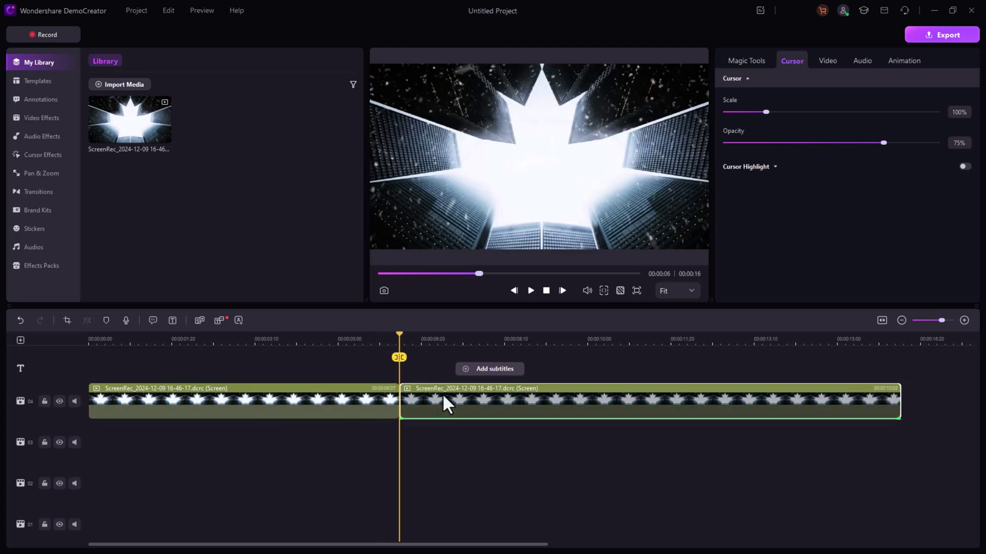
{"action": "left_click", "coordinate": [901, 320]}
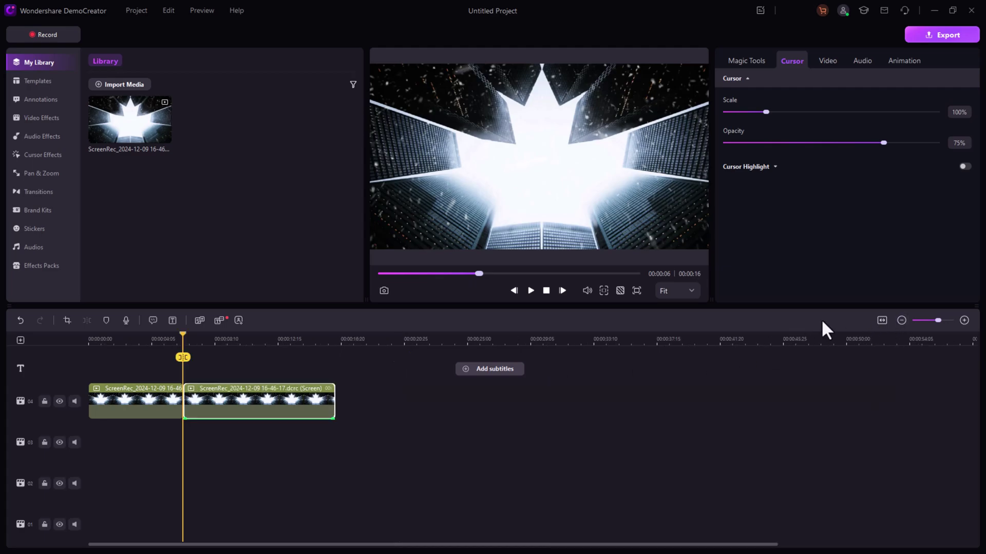
Browse the transitions and Pan & Zoom presets, ending in the Video Effects collection.
{"action": "left_click", "coordinate": [40, 194]}
{"action": "scroll", "coordinate": [201, 186], "scroll_direction": "down", "scroll_amount": 2}
{"action": "scroll", "coordinate": [214, 191], "scroll_direction": "down", "scroll_amount": 2}
{"action": "scroll", "coordinate": [214, 193], "scroll_direction": "down", "scroll_amount": 2}
{"action": "scroll", "coordinate": [218, 203], "scroll_direction": "down", "scroll_amount": 2}
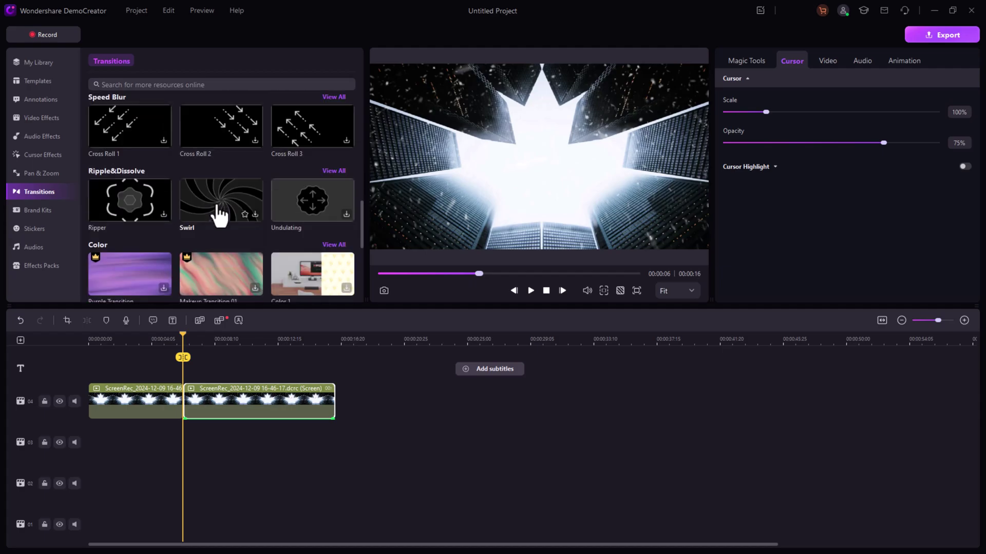
{"action": "scroll", "coordinate": [218, 214], "scroll_direction": "up", "scroll_amount": 2}
{"action": "scroll", "coordinate": [220, 213], "scroll_direction": "up", "scroll_amount": 2}
{"action": "scroll", "coordinate": [220, 204], "scroll_direction": "up", "scroll_amount": 2}
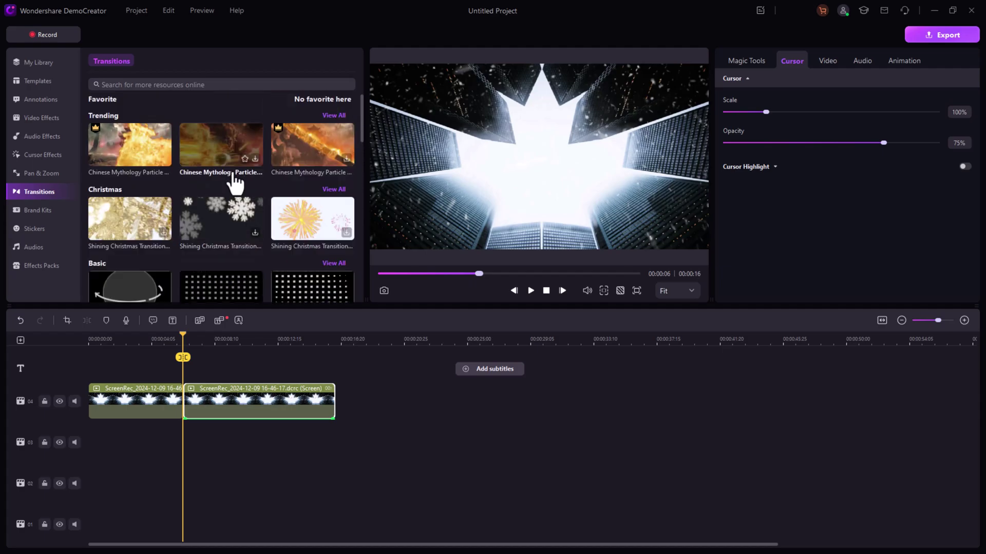
{"action": "scroll", "coordinate": [235, 184], "scroll_direction": "down", "scroll_amount": 2}
{"action": "scroll", "coordinate": [235, 175], "scroll_direction": "down", "scroll_amount": 2}
{"action": "scroll", "coordinate": [236, 177], "scroll_direction": "down", "scroll_amount": 2}
{"action": "scroll", "coordinate": [236, 176], "scroll_direction": "up", "scroll_amount": 2}
{"action": "scroll", "coordinate": [236, 177], "scroll_direction": "up", "scroll_amount": 2}
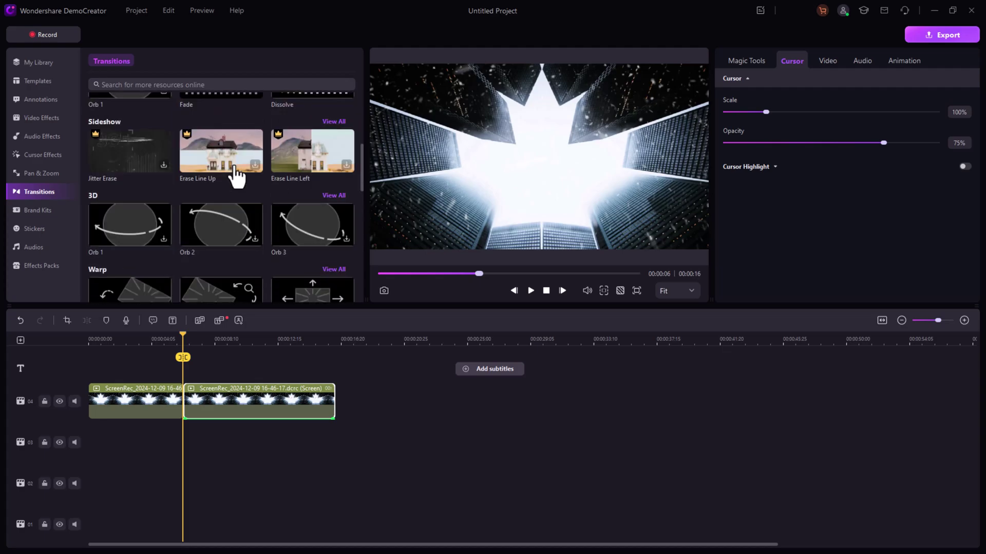
{"action": "scroll", "coordinate": [154, 176], "scroll_direction": "up", "scroll_amount": 2}
{"action": "left_click", "coordinate": [38, 173]}
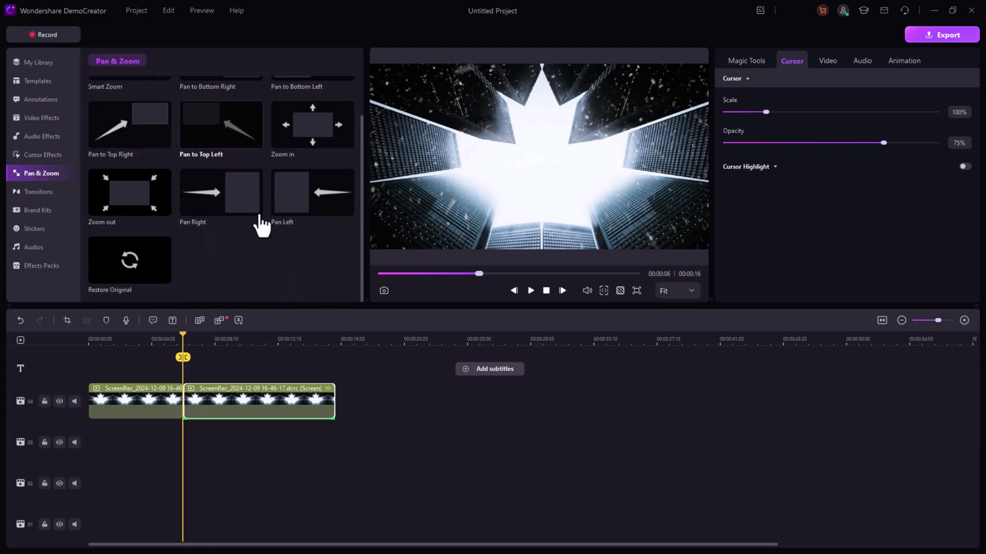
{"action": "left_click", "coordinate": [42, 118]}
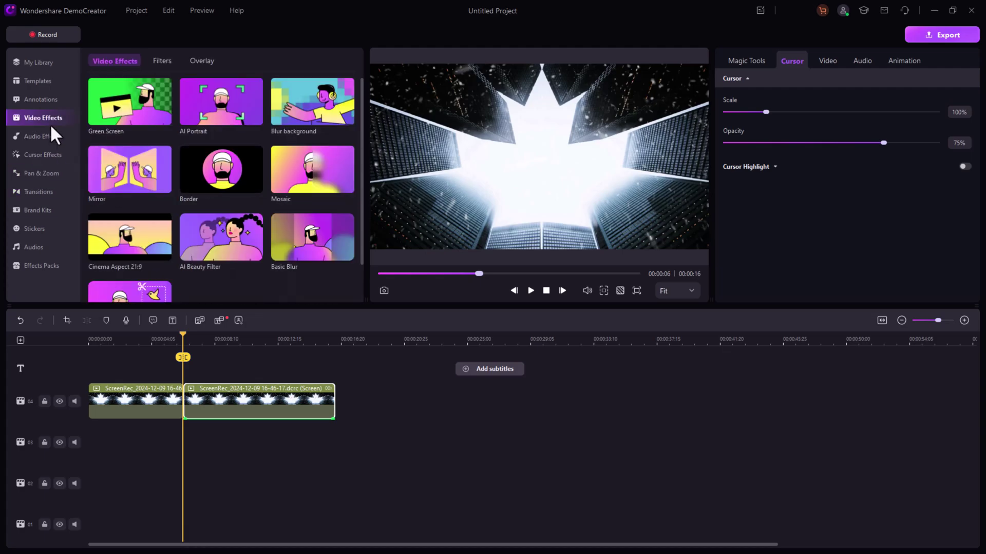
Retype the title as 'Wondershare' and put red and neon blue arrows on new tracks.
{"action": "left_click", "coordinate": [162, 61]}
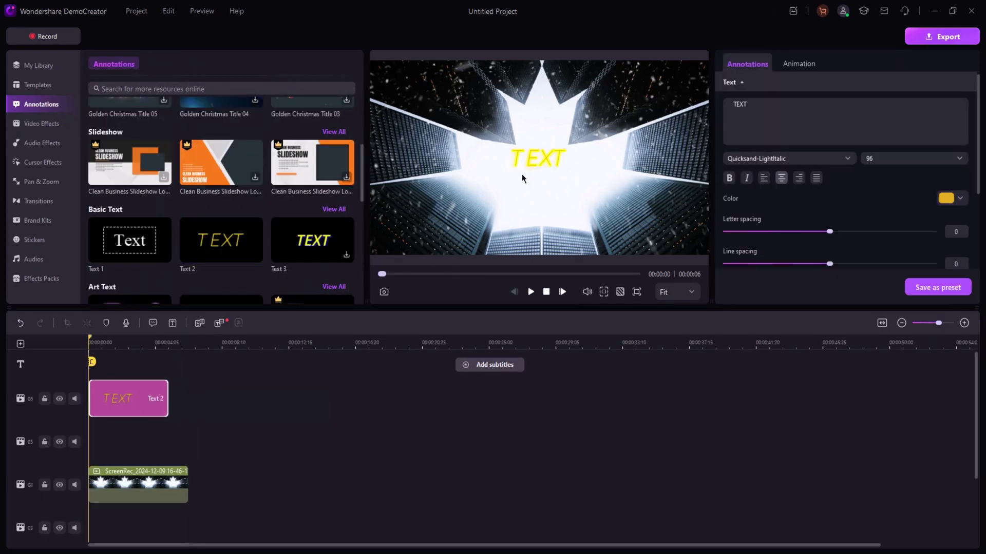
{"action": "double_click", "coordinate": [537, 161]}
{"action": "type", "text": "Wondershare"}
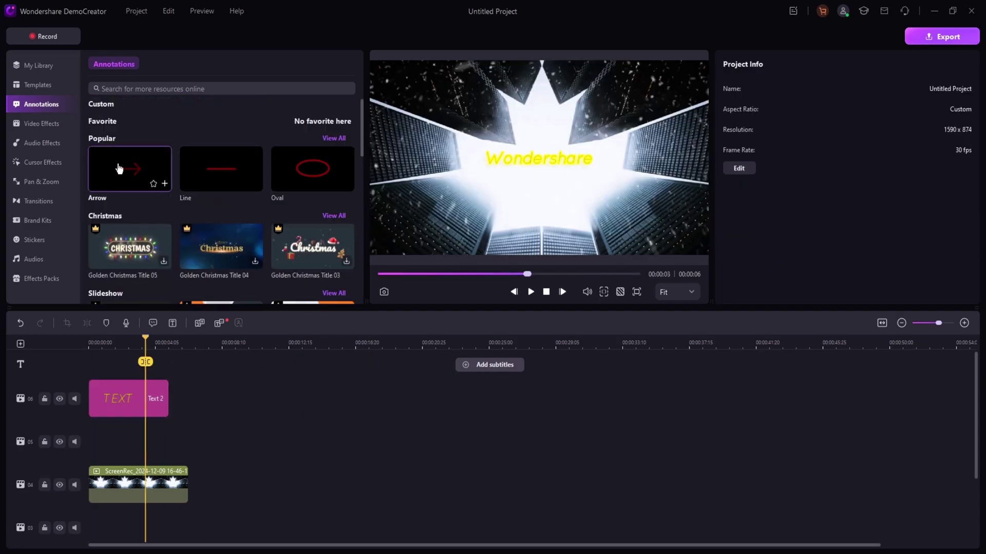
{"action": "left_click_drag", "start_coordinate": [130, 169], "coordinate": [144, 398]}
{"action": "scroll", "coordinate": [249, 222], "scroll_direction": "down", "scroll_amount": 10}
{"action": "scroll", "coordinate": [260, 220], "scroll_direction": "down", "scroll_amount": 3}
{"action": "scroll", "coordinate": [260, 221], "scroll_direction": "up", "scroll_amount": 2}
{"action": "left_click_drag", "start_coordinate": [312, 202], "coordinate": [182, 424]}
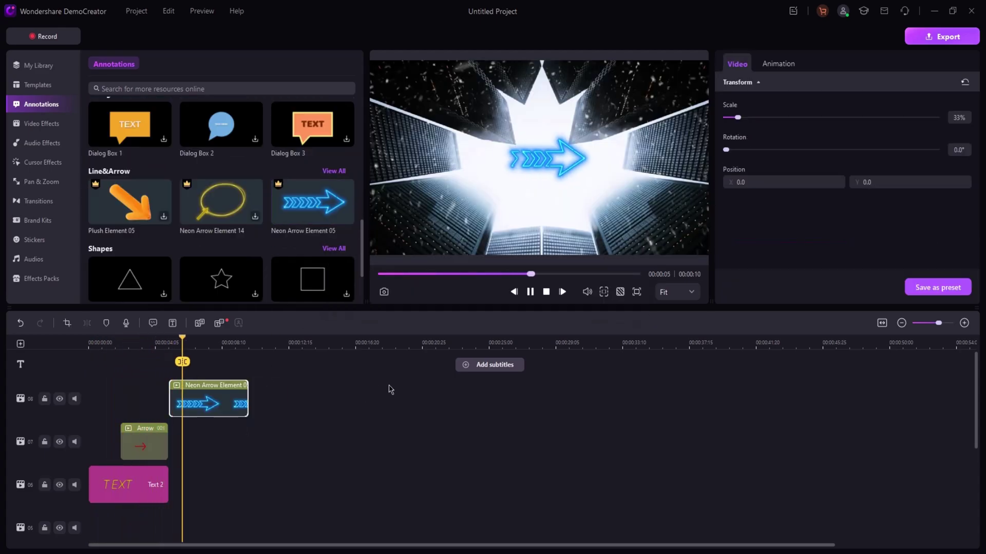
Apply Green Screen to the River clip and replay from about 5 seconds to check the overlay.
{"action": "left_click", "coordinate": [530, 292]}
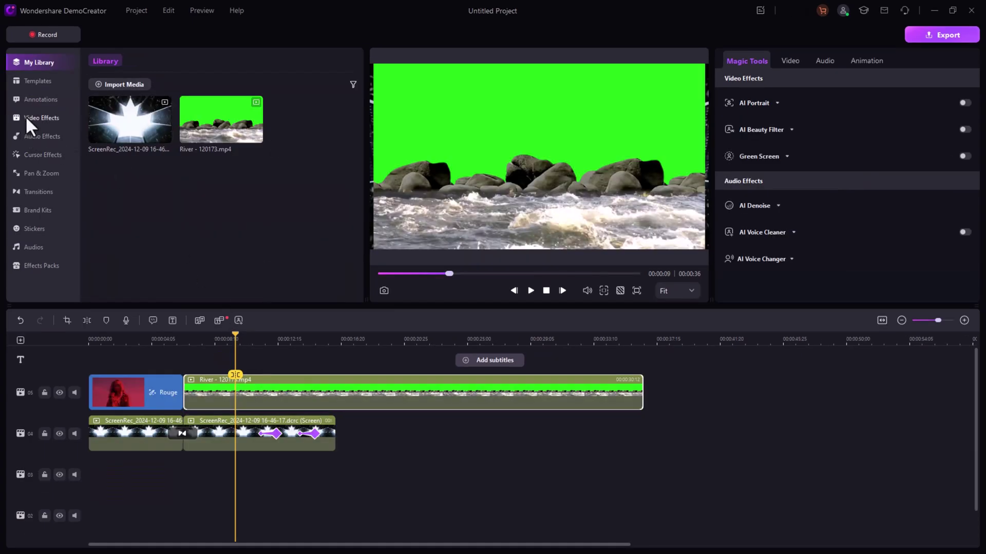
{"action": "left_click", "coordinate": [31, 117]}
{"action": "left_click_drag", "start_coordinate": [139, 108], "coordinate": [308, 389]}
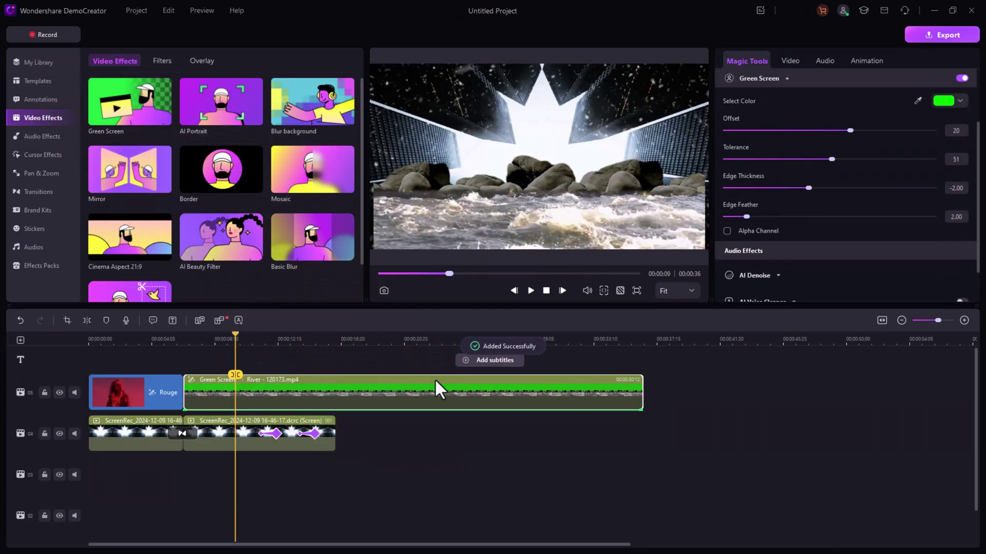
{"action": "left_click", "coordinate": [435, 387]}
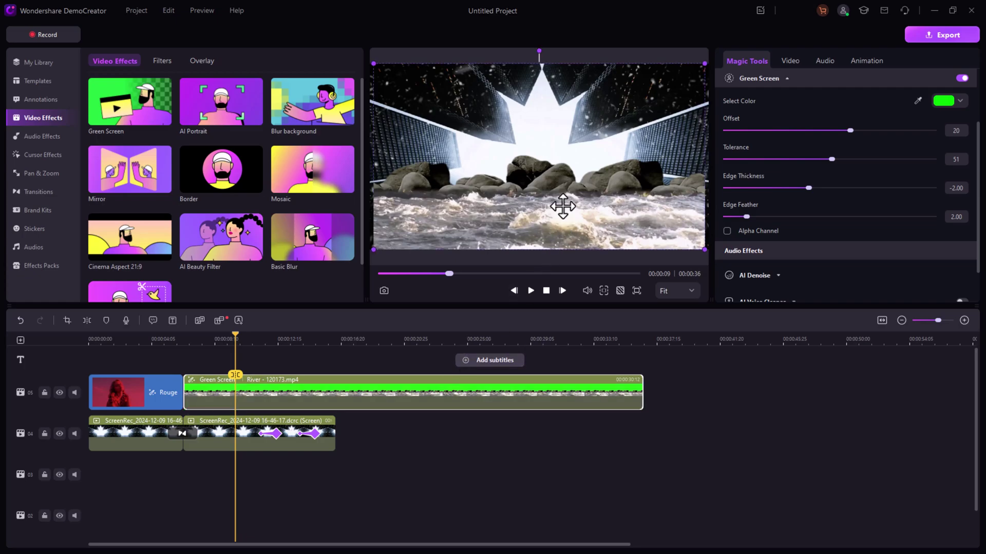
{"action": "left_click_drag", "start_coordinate": [235, 383], "coordinate": [168, 390]}
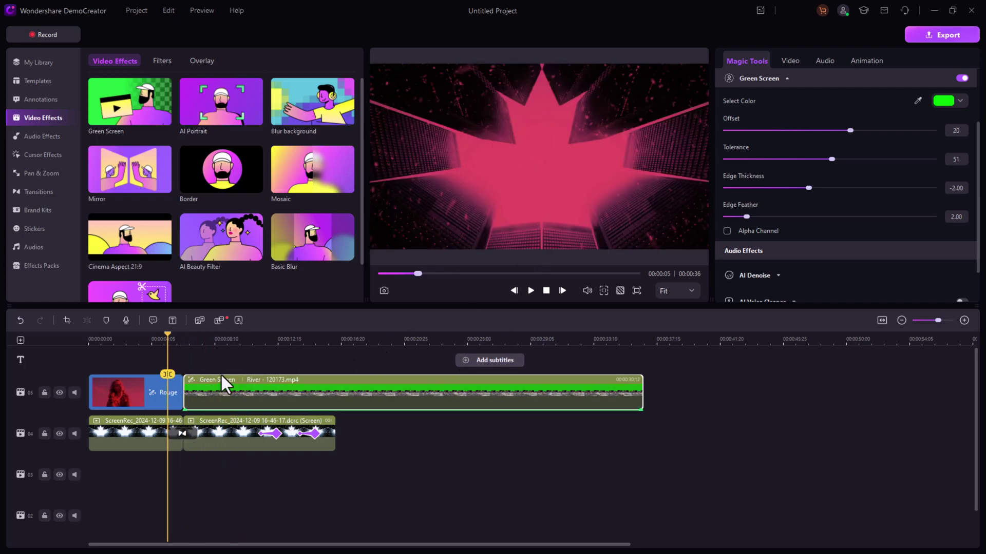
{"action": "left_click", "coordinate": [526, 292]}
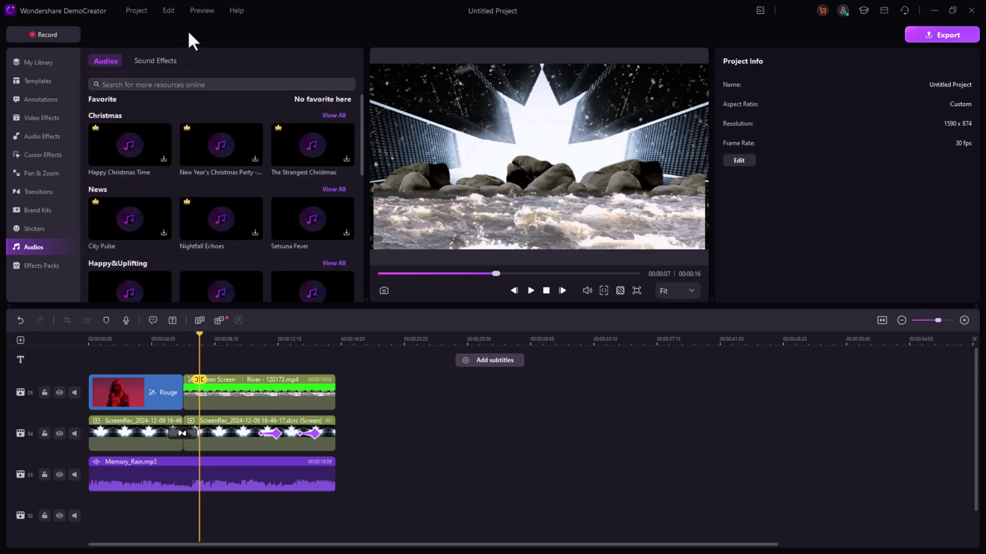
Bring up Sound Effects and lower the Memory_Rain clip volume to about -35 dB.
{"action": "left_click", "coordinate": [150, 62]}
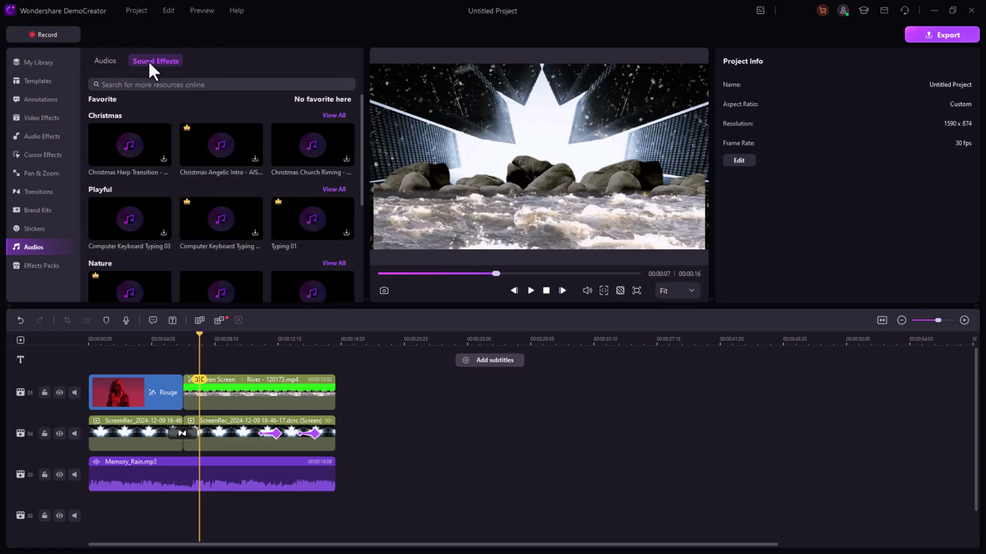
{"action": "left_click", "coordinate": [286, 480]}
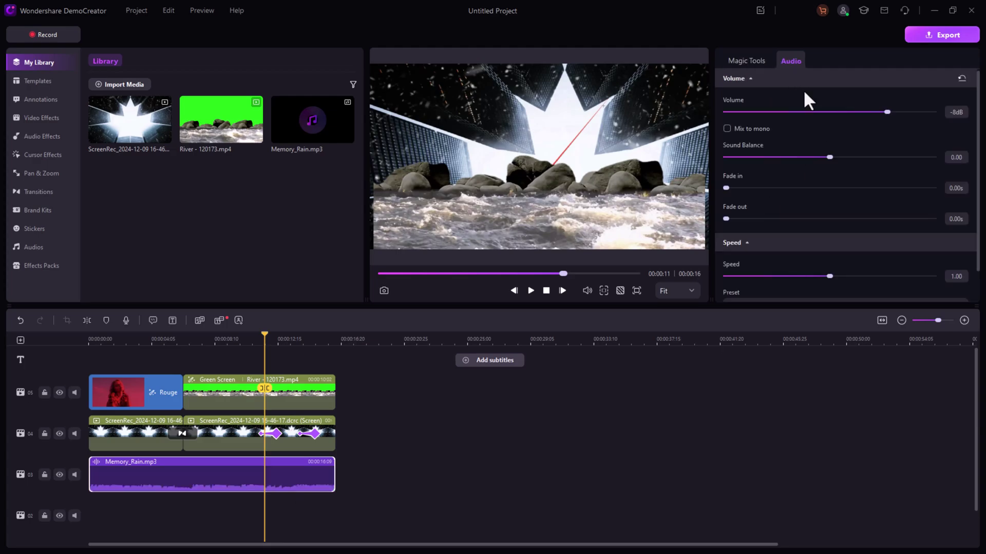
{"action": "left_click_drag", "start_coordinate": [887, 112], "coordinate": [832, 112]}
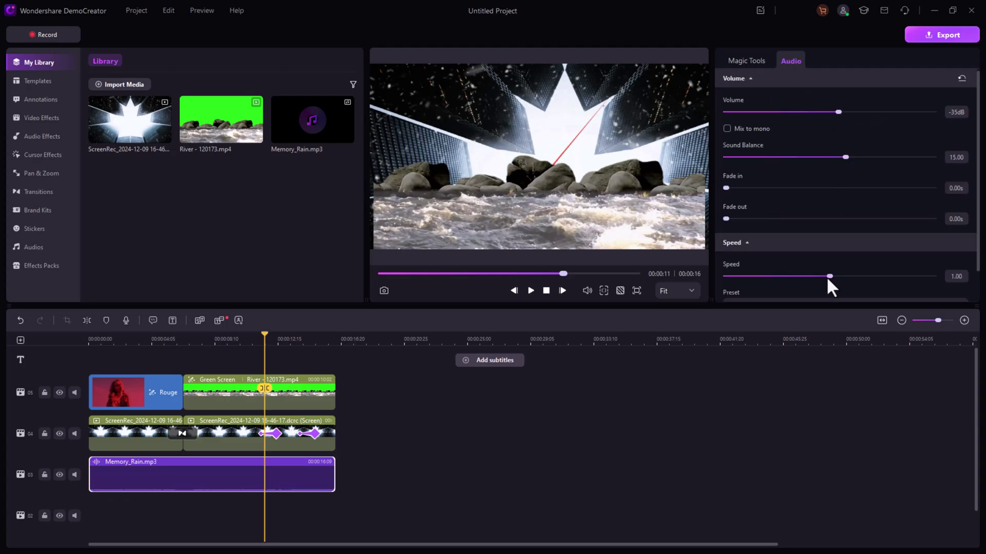
{"action": "scroll", "coordinate": [827, 277], "scroll_direction": "down", "scroll_amount": 1}
{"action": "scroll", "coordinate": [833, 231], "scroll_direction": "up", "scroll_amount": 1}
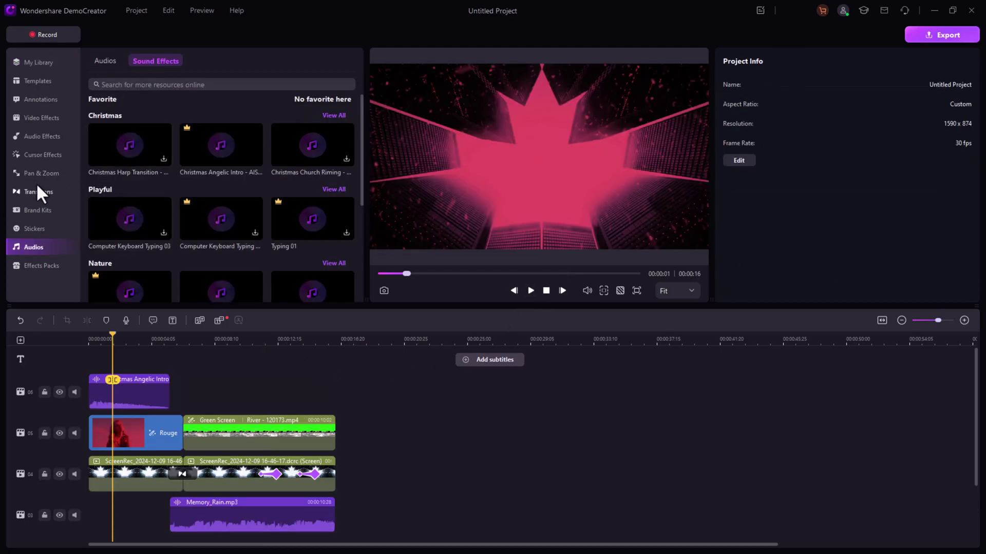
Browse Transitions, Video, Audio and Cursor Effects and Brand Kits, ending on Background templates.
{"action": "left_click", "coordinate": [39, 193]}
{"action": "left_click", "coordinate": [45, 121]}
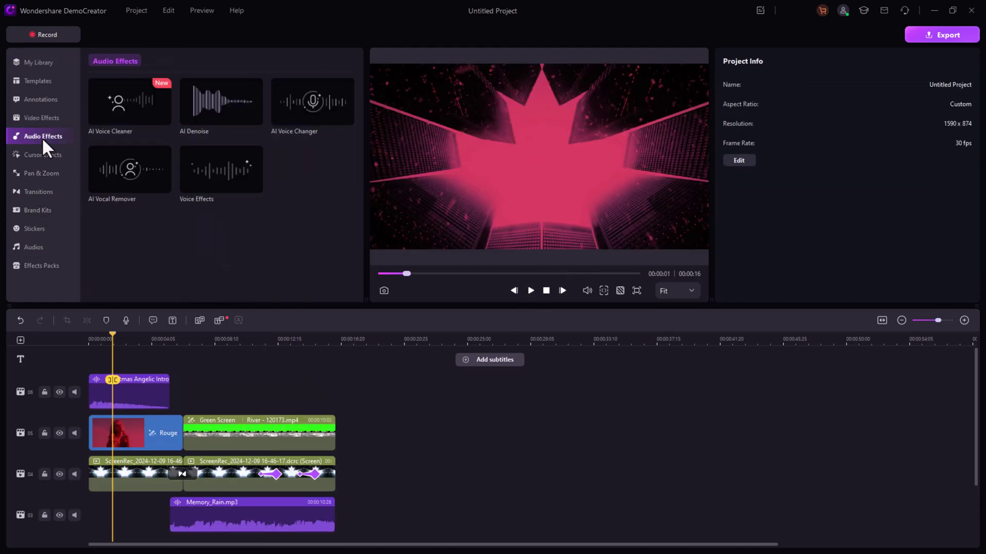
{"action": "left_click", "coordinate": [41, 154]}
{"action": "left_click", "coordinate": [39, 193]}
{"action": "left_click", "coordinate": [37, 210]}
{"action": "left_click", "coordinate": [35, 248]}
{"action": "left_click", "coordinate": [38, 80]}
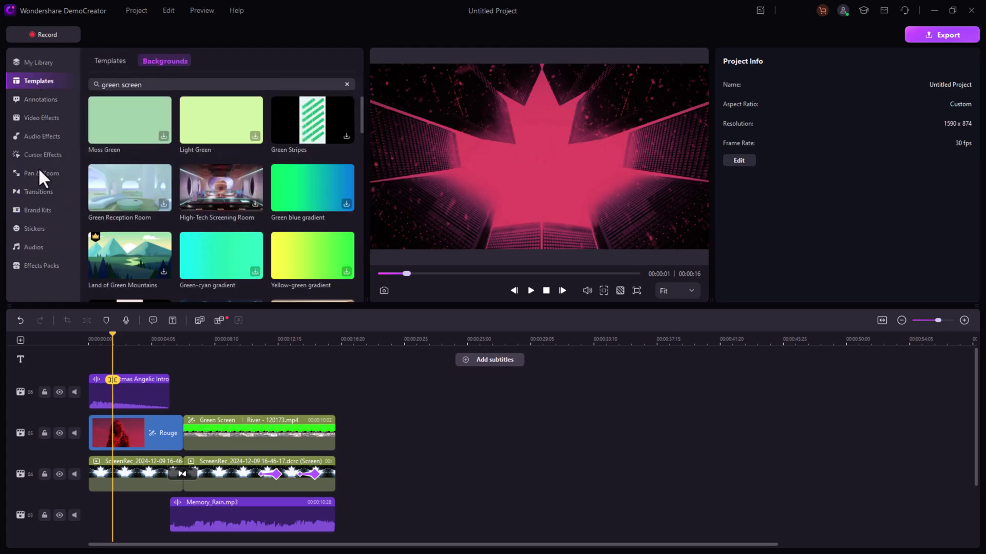
{"action": "left_click", "coordinate": [42, 137]}
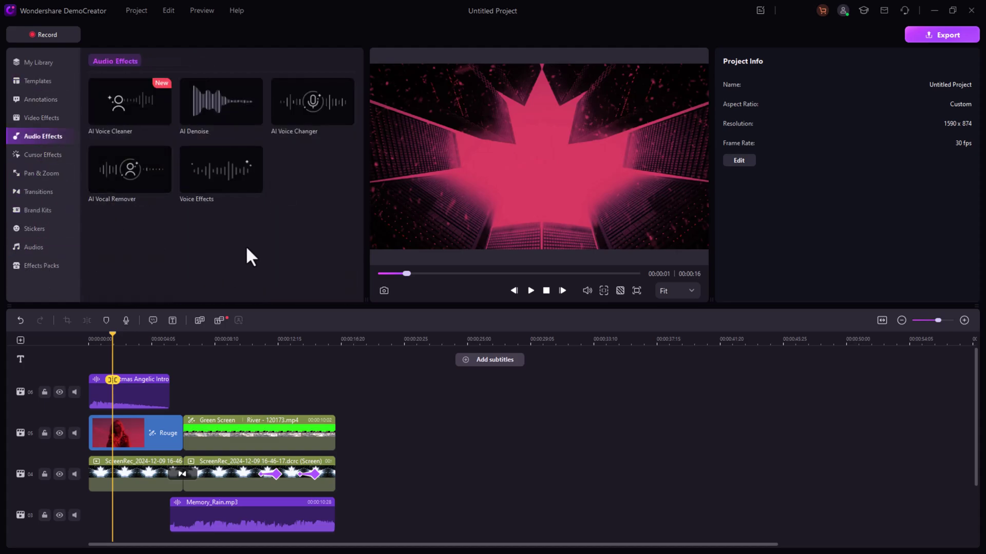
{"action": "left_click", "coordinate": [19, 81]}
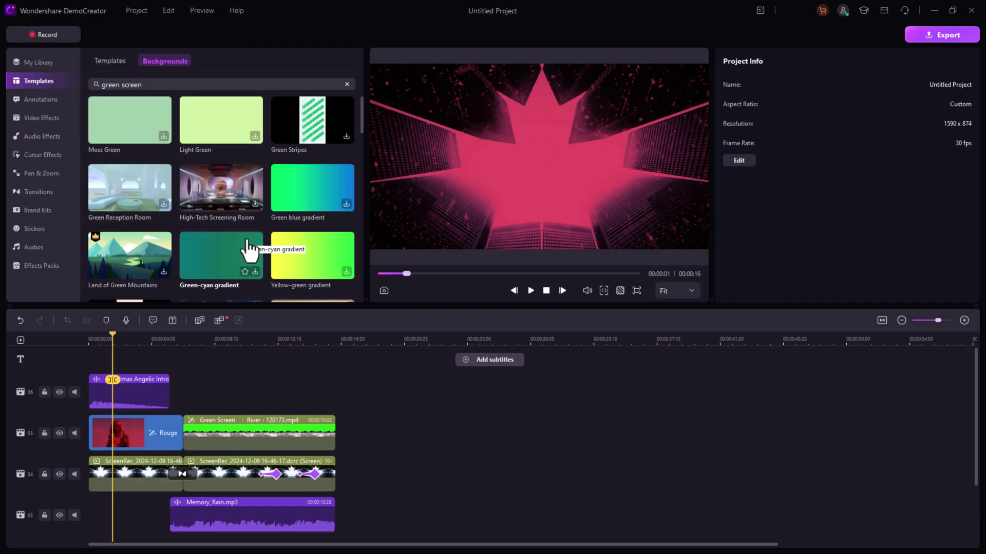
Export as MP4 at 1590×874 with Custom aspect ratio, accepting the watermark.
{"action": "left_click", "coordinate": [942, 37]}
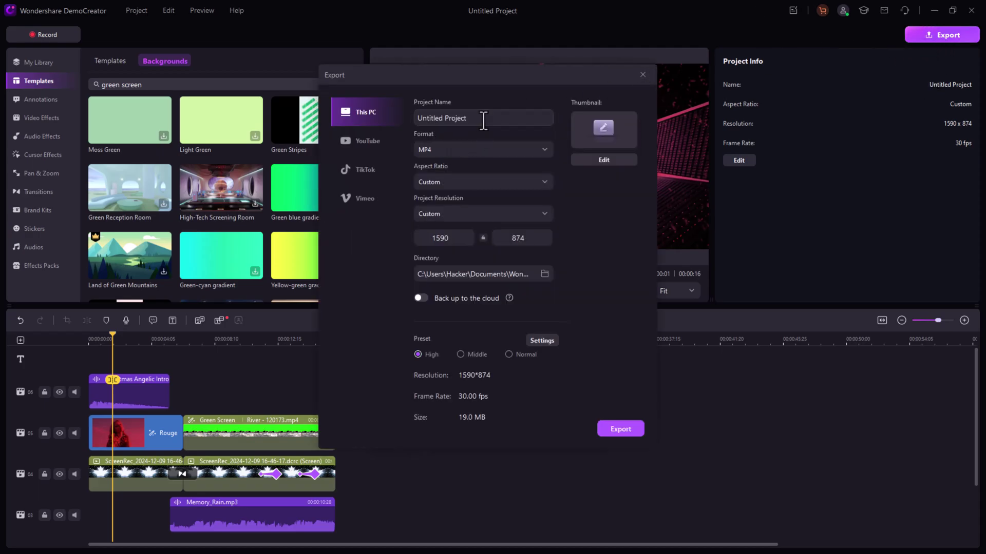
{"action": "left_click", "coordinate": [475, 147]}
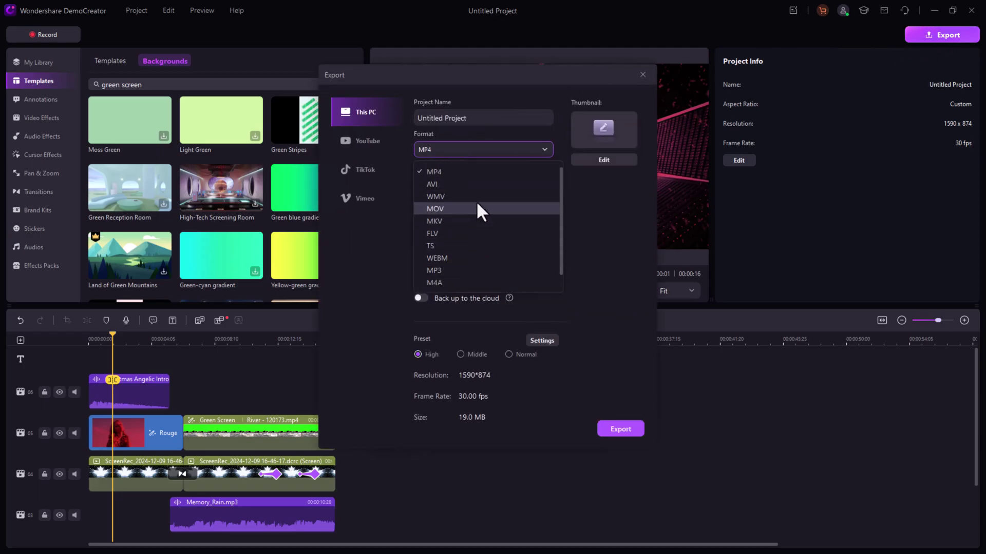
{"action": "left_click", "coordinate": [481, 174]}
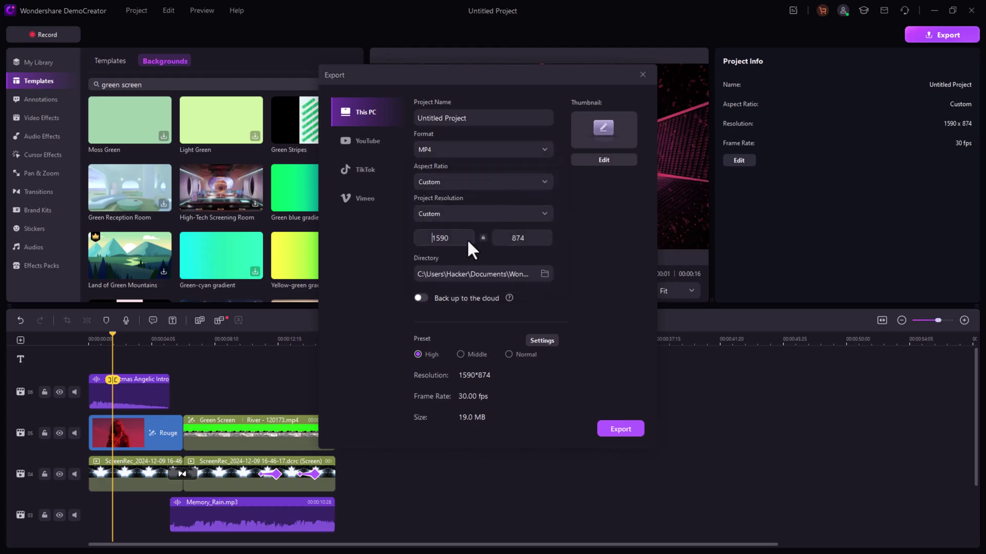
{"action": "left_click", "coordinate": [483, 216]}
{"action": "left_click", "coordinate": [603, 209]}
{"action": "left_click", "coordinate": [531, 182]}
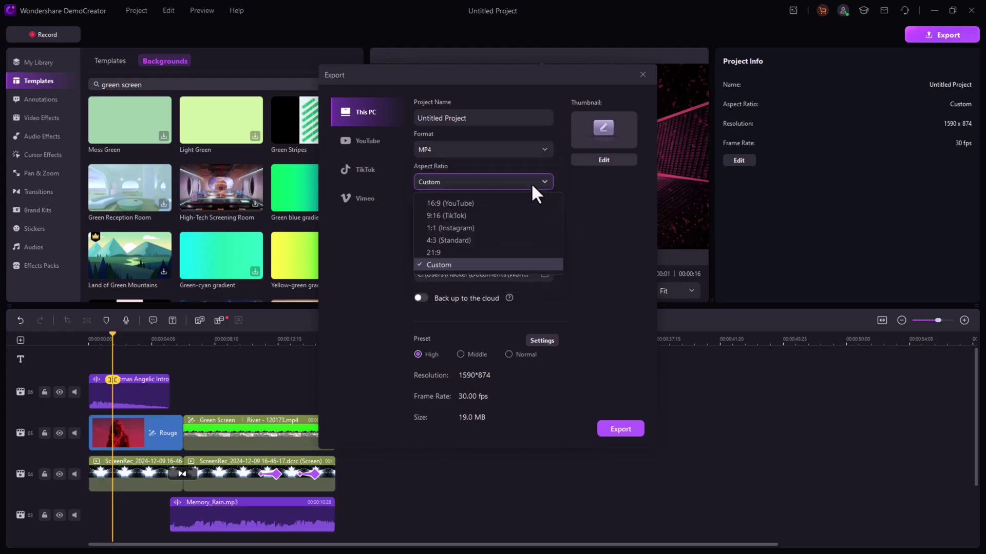
{"action": "left_click", "coordinate": [635, 231]}
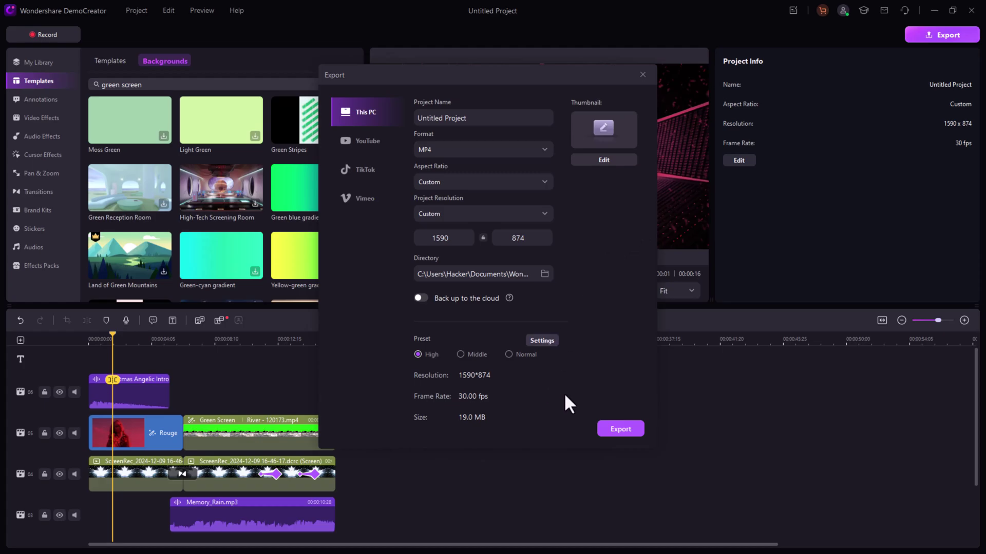
{"action": "left_click", "coordinate": [631, 431]}
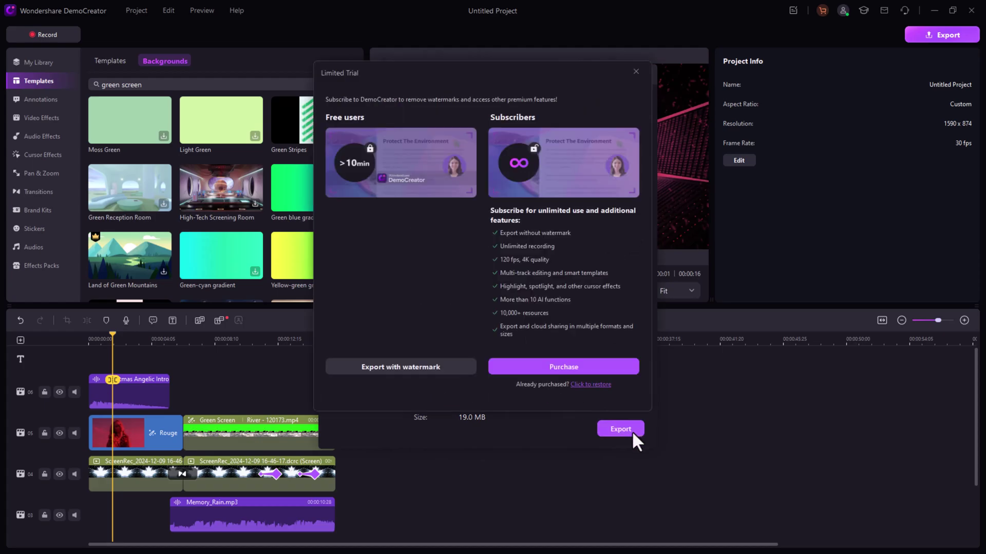
{"action": "left_click", "coordinate": [438, 358]}
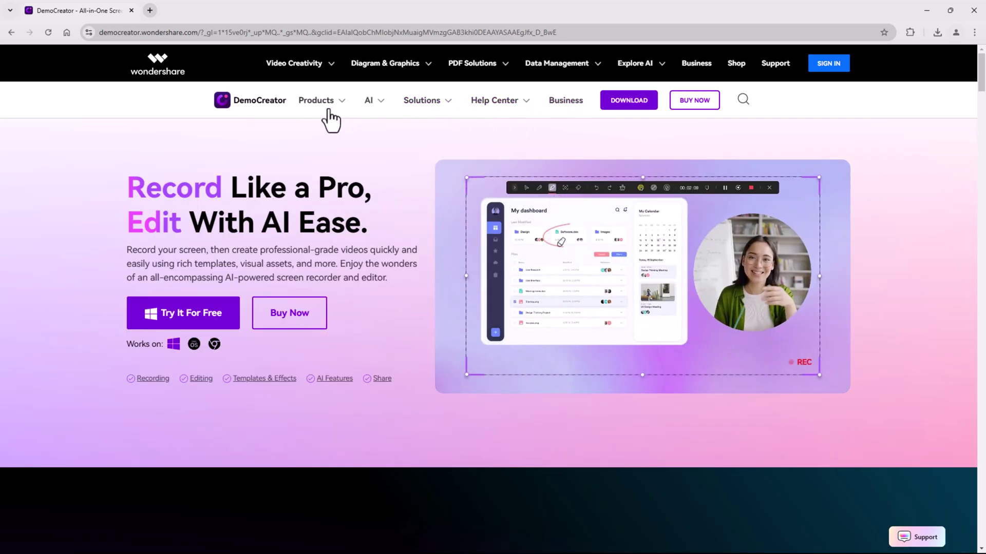
{"action": "mouse_move", "coordinate": [320, 100]}
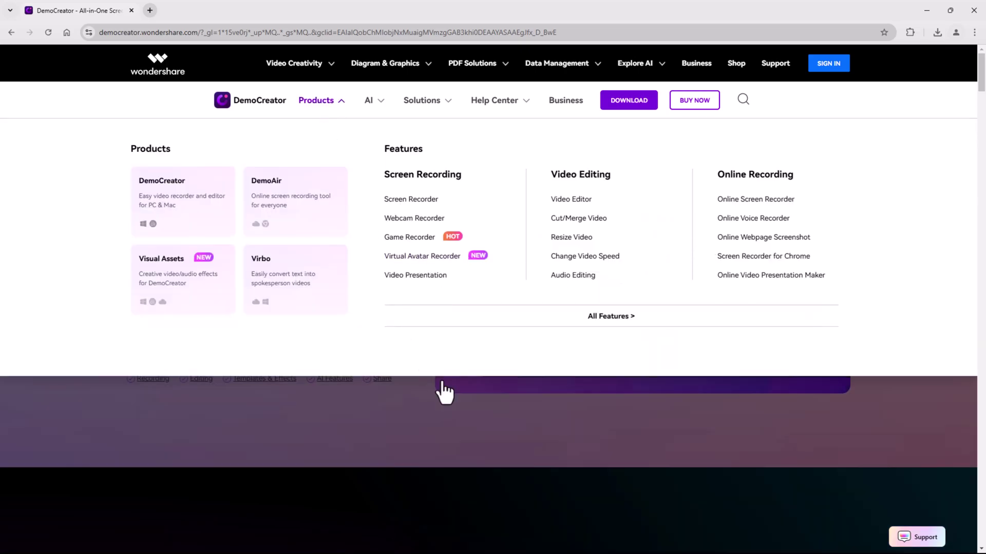
{"action": "scroll", "coordinate": [424, 346], "scroll_direction": "down", "scroll_amount": 2}
{"action": "scroll", "coordinate": [424, 346], "scroll_direction": "down", "scroll_amount": 3}
{"action": "scroll", "coordinate": [387, 292], "scroll_direction": "down", "scroll_amount": 3}
{"action": "scroll", "coordinate": [387, 301], "scroll_direction": "up", "scroll_amount": 1}
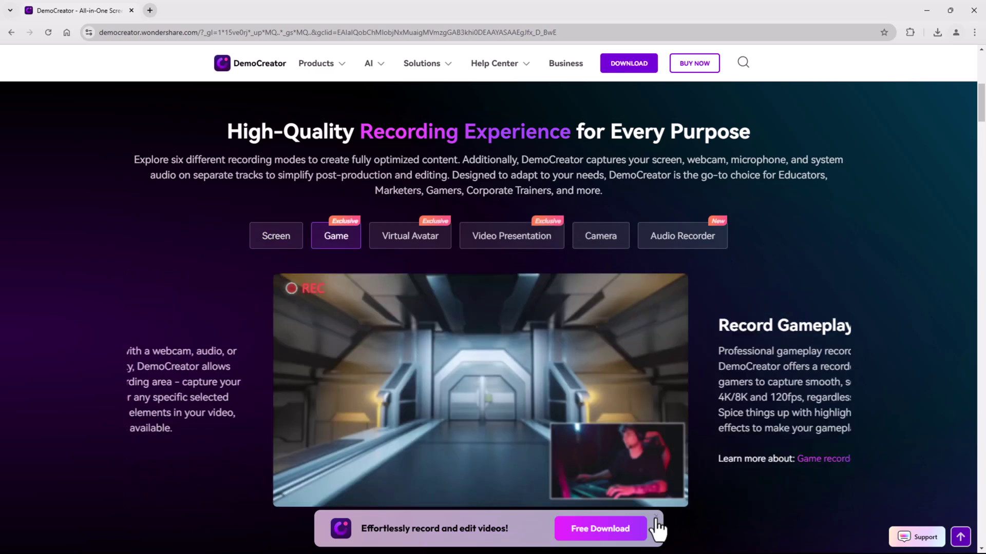
{"action": "scroll", "coordinate": [706, 406], "scroll_direction": "down", "scroll_amount": 3}
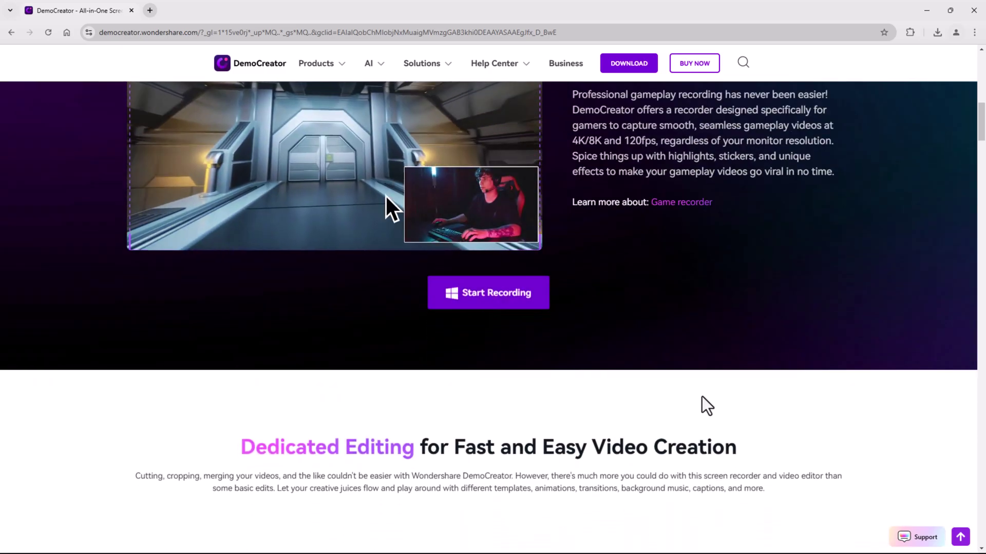
{"action": "scroll", "coordinate": [706, 406], "scroll_direction": "up", "scroll_amount": 2}
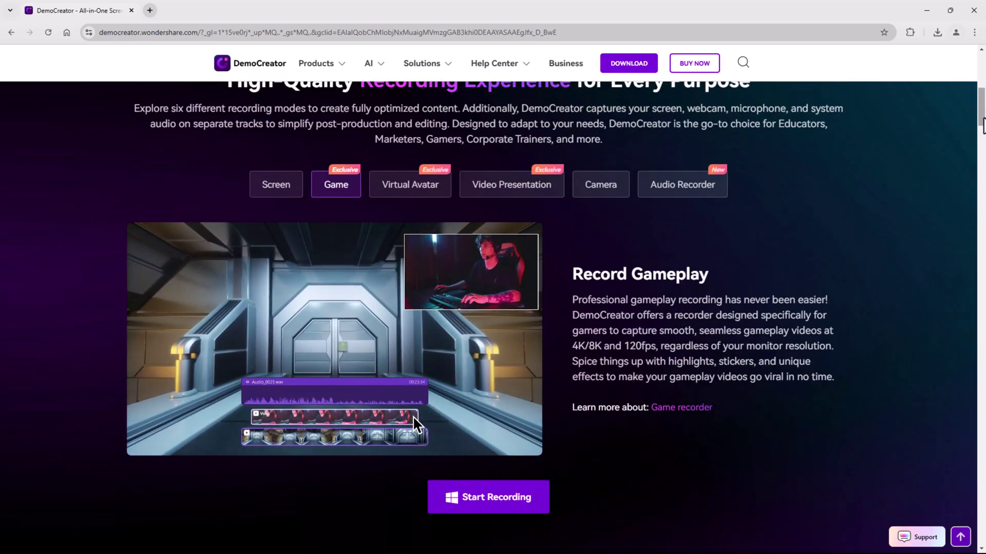
{"action": "left_click_drag", "start_coordinate": [982, 107], "coordinate": [983, 165]}
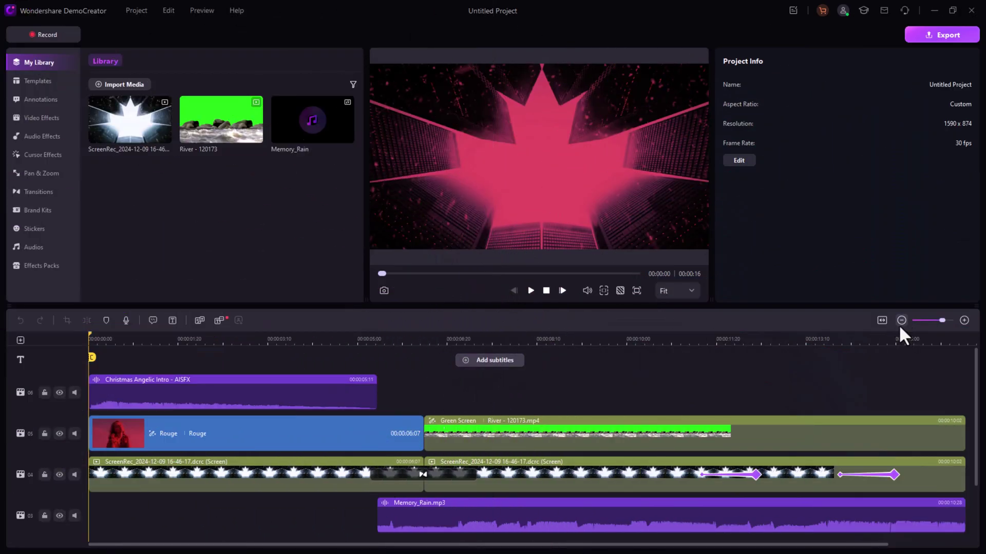
{"action": "scroll", "coordinate": [472, 400], "scroll_direction": "down", "scroll_amount": 2}
{"action": "scroll", "coordinate": [472, 401], "scroll_direction": "up", "scroll_amount": 2}
{"action": "left_click", "coordinate": [529, 290]}
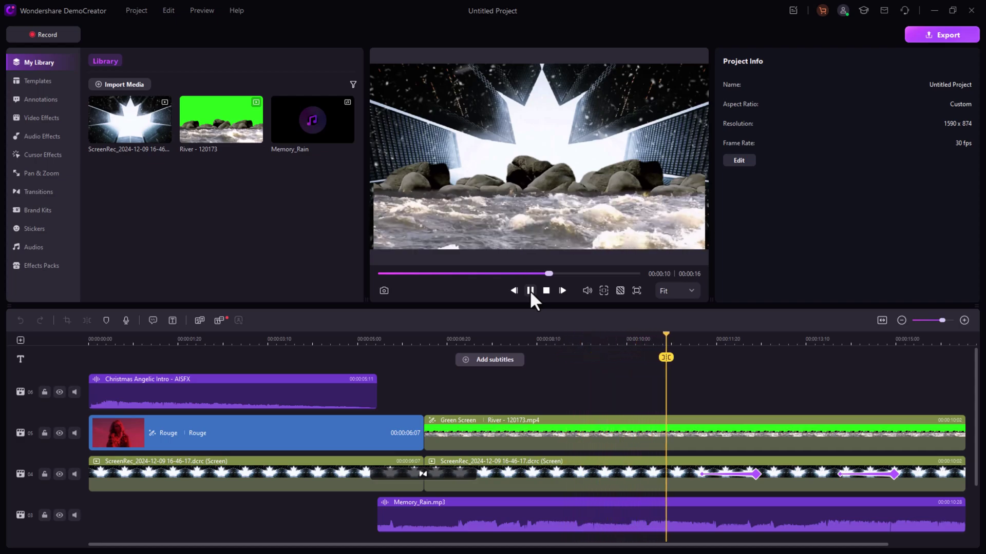
{"action": "left_click", "coordinate": [530, 290]}
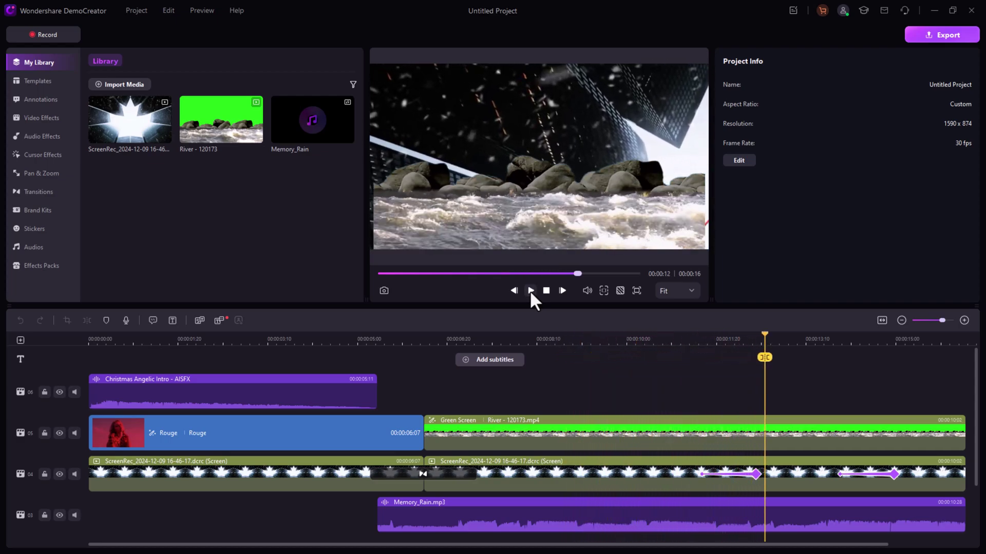